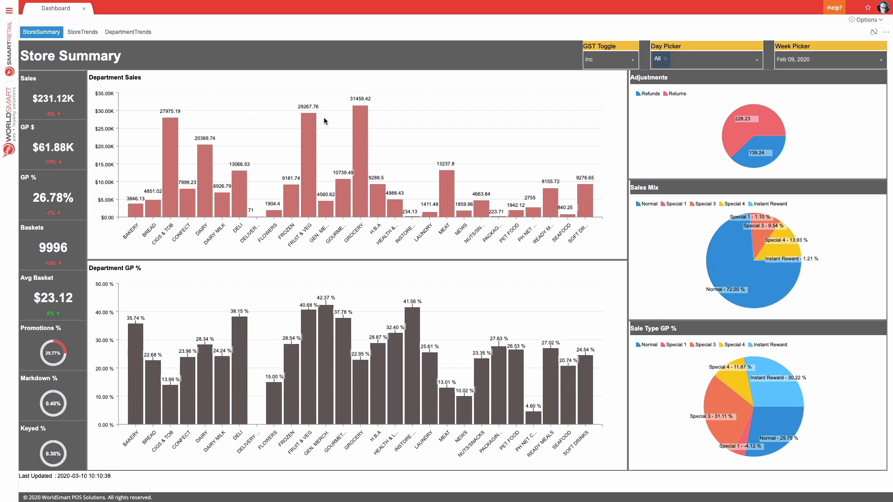
Open the Hierarchy configuration and display the GP Exception settings at the global level and for the Grocery section
click(10, 11)
text(hier)
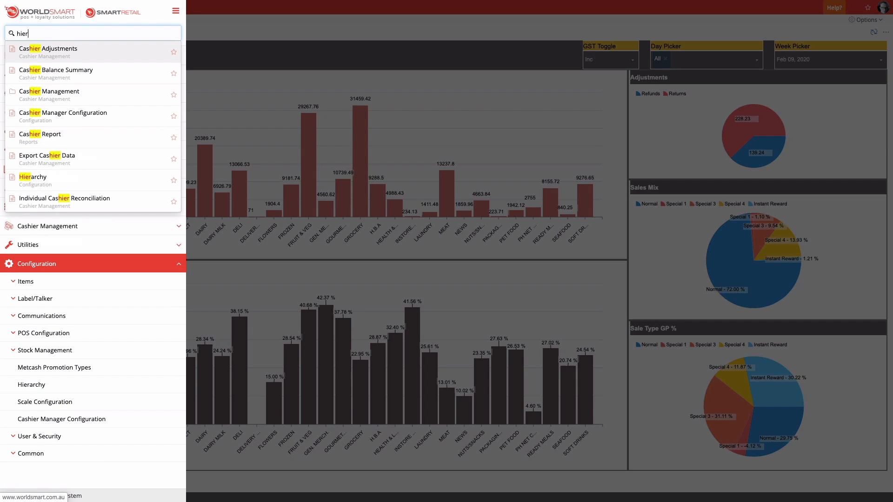
click(69, 181)
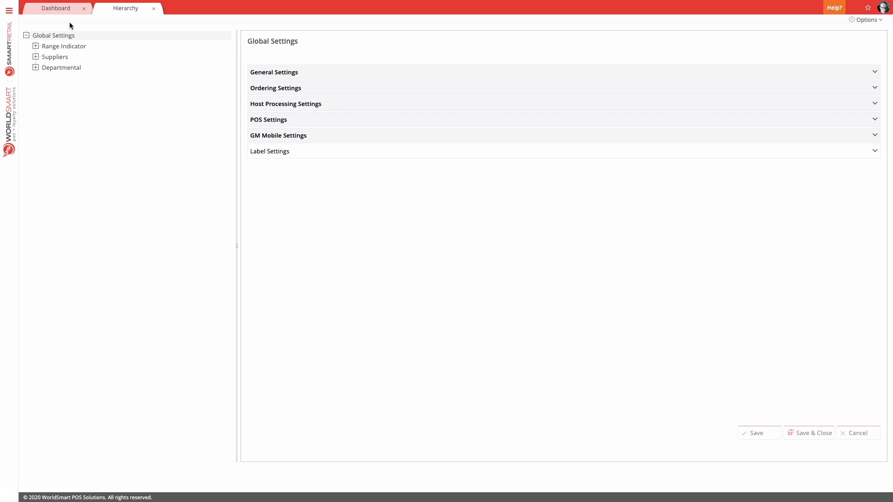
click(290, 75)
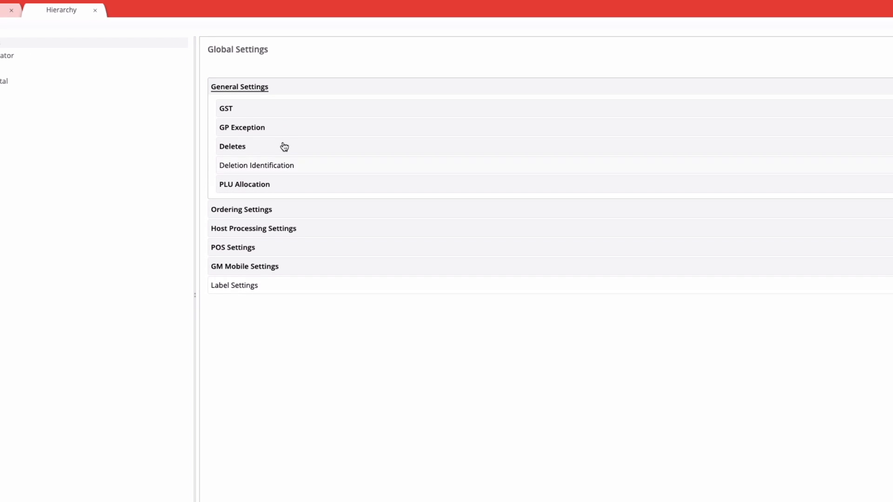
click(247, 125)
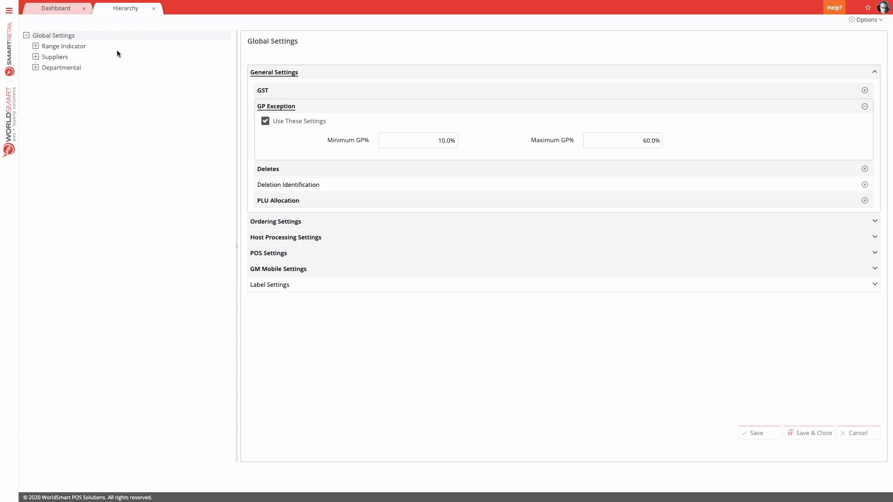
click(36, 68)
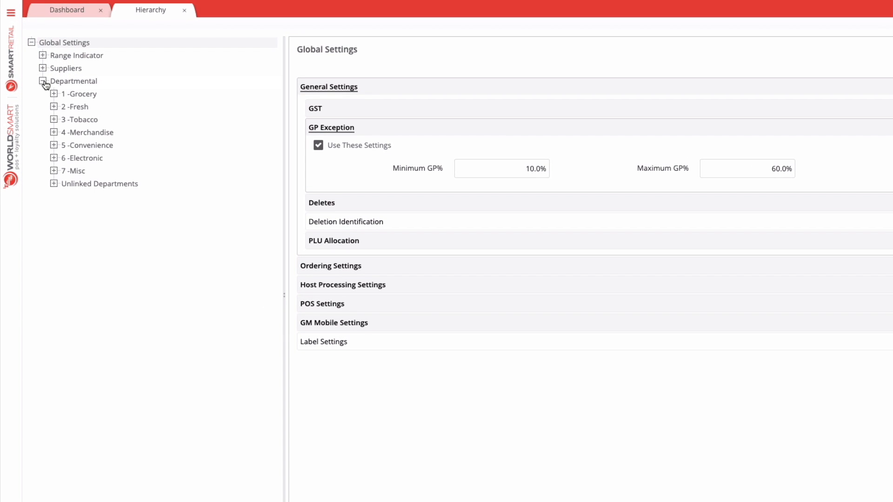
click(87, 95)
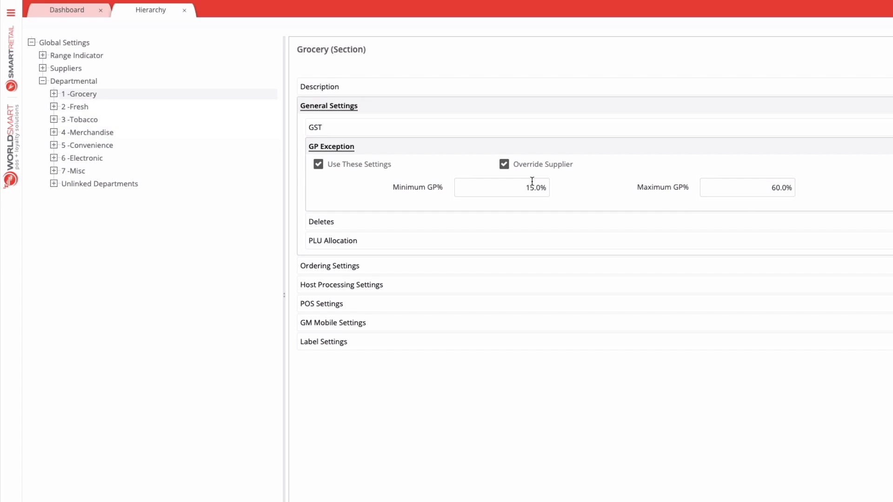
Set the Tobacco section's maximum GP% in its GP Exception settings to 9% and save the change
click(52, 122)
click(80, 121)
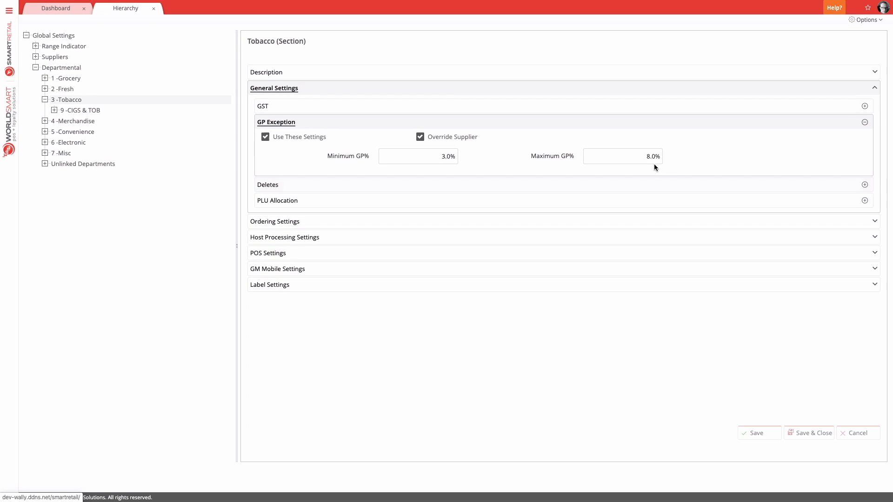
click(655, 161)
text(9)
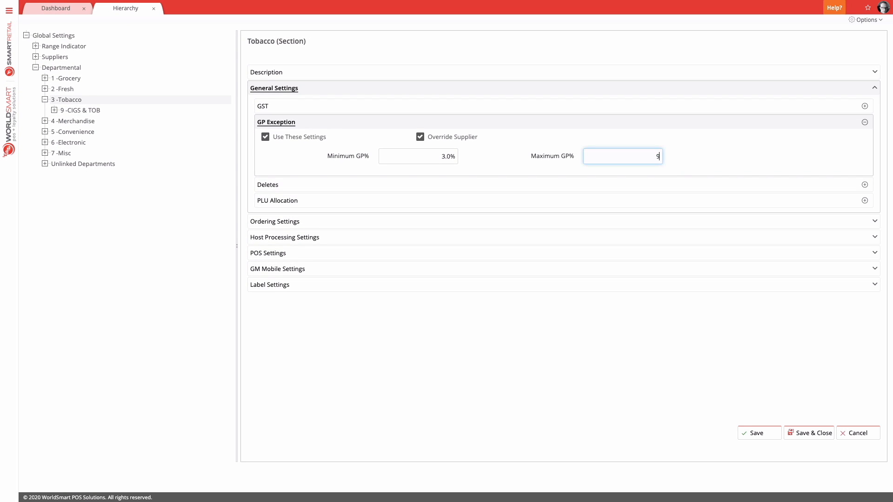
click(759, 433)
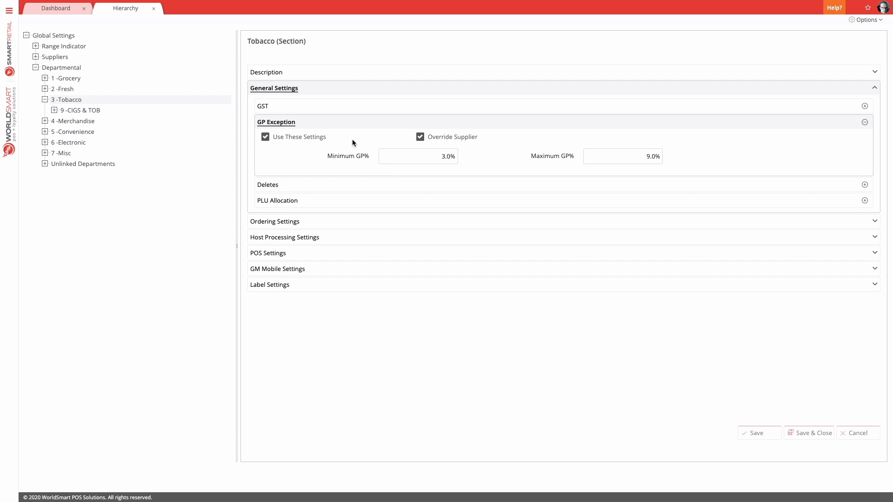
Open Item Maintenance from the Item Management area to list the store's items
click(9, 10)
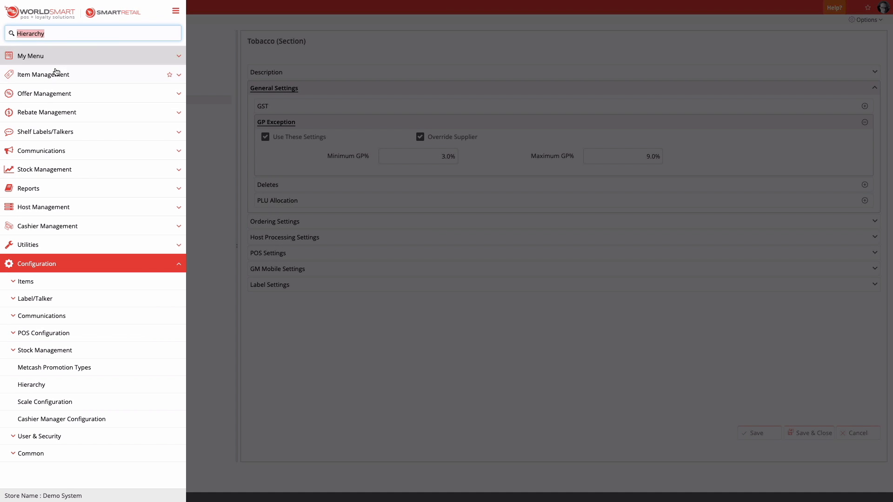
click(54, 73)
click(74, 74)
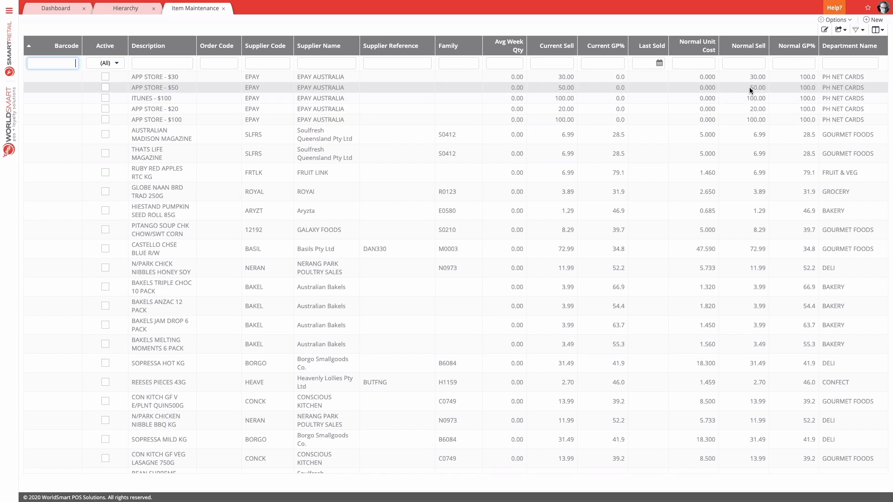
Look over the extra columns offered in the item list's Column Chooser, then close it
click(877, 30)
drag(800, 368, 698, 173)
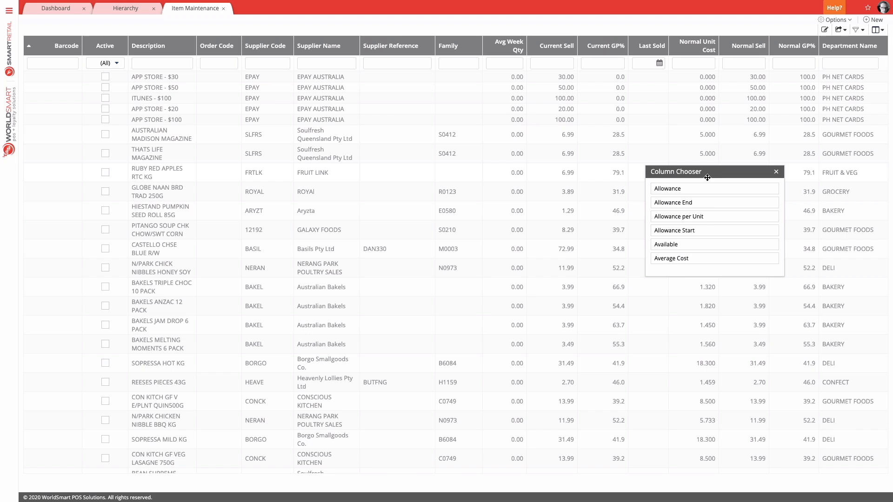
click(776, 172)
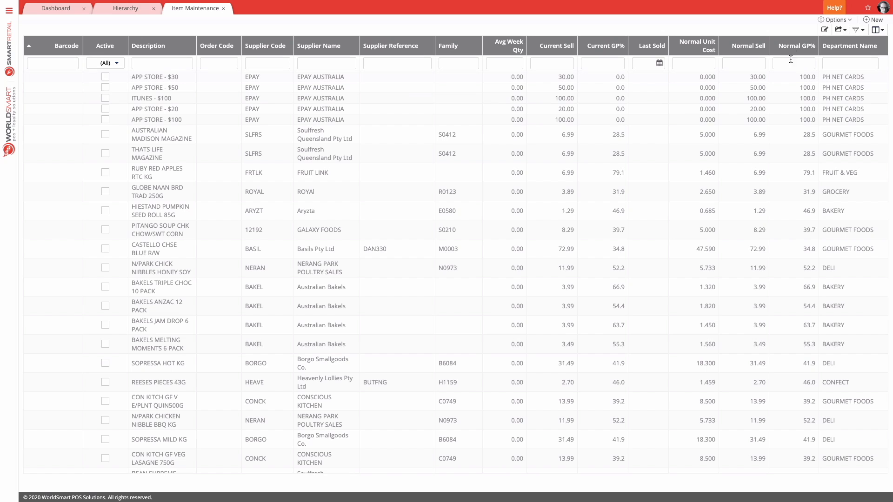
Create a new filter for the item list with the criterion that Active is true
click(856, 30)
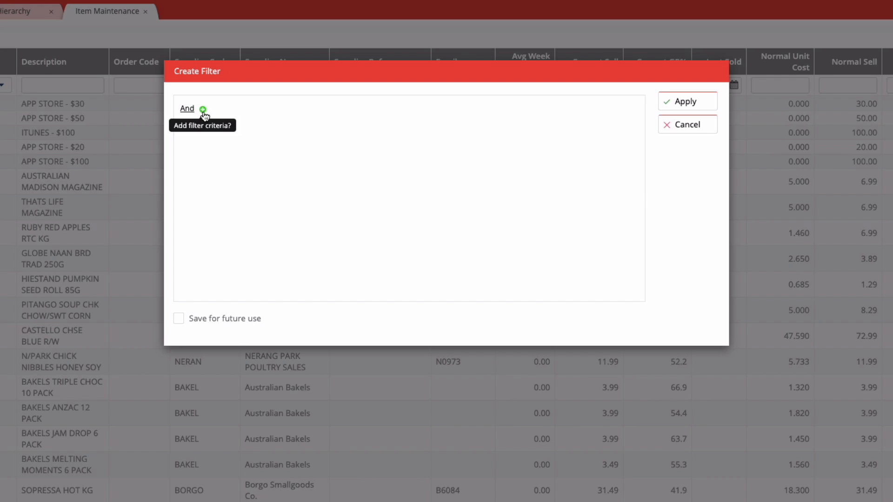
click(203, 111)
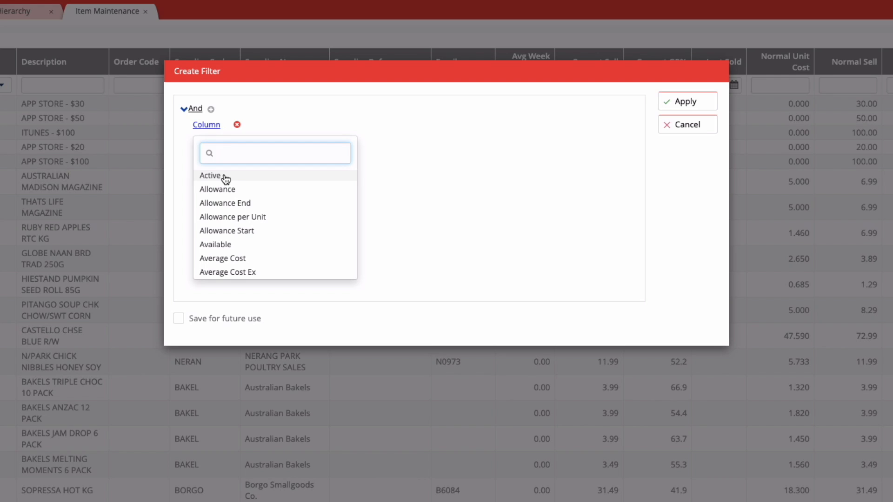
click(224, 179)
click(233, 126)
click(249, 137)
Add a filter criterion requiring Last Sold to be greater than 01/01/2020
click(210, 110)
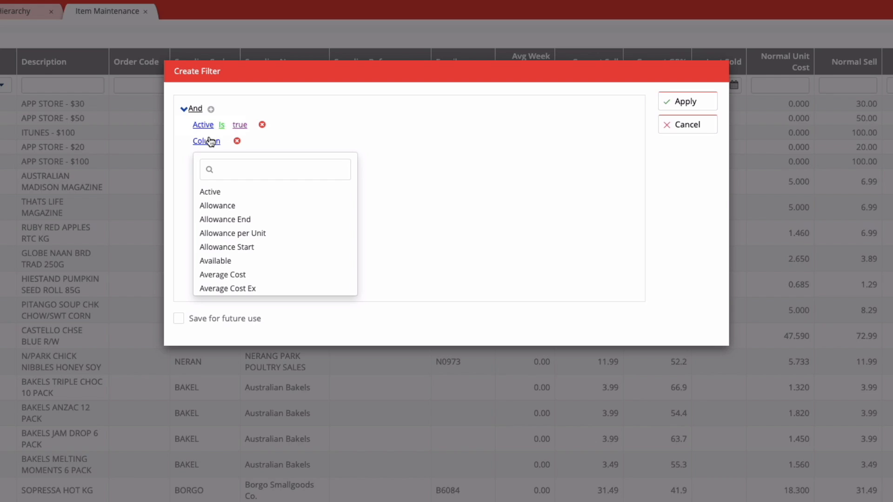
text(last)
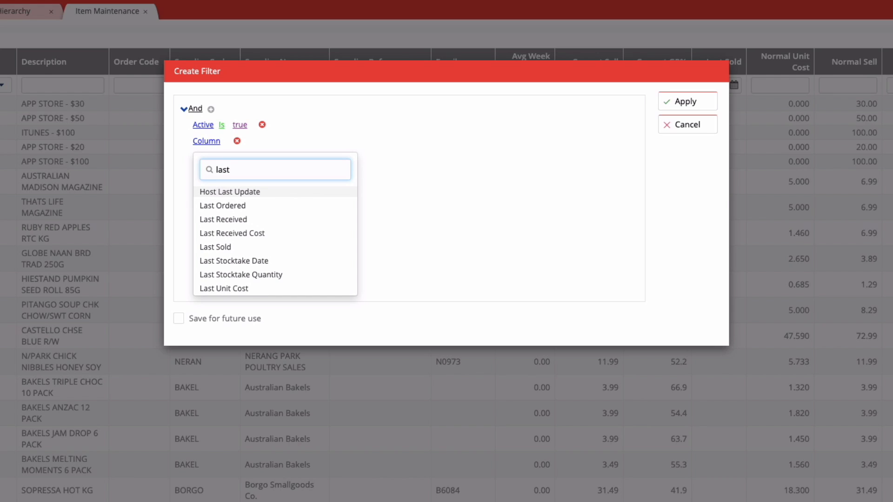
click(235, 247)
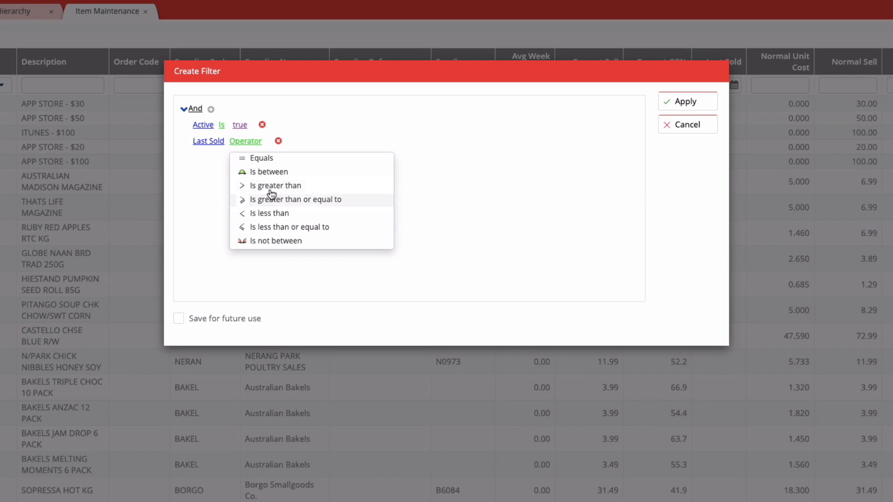
click(287, 186)
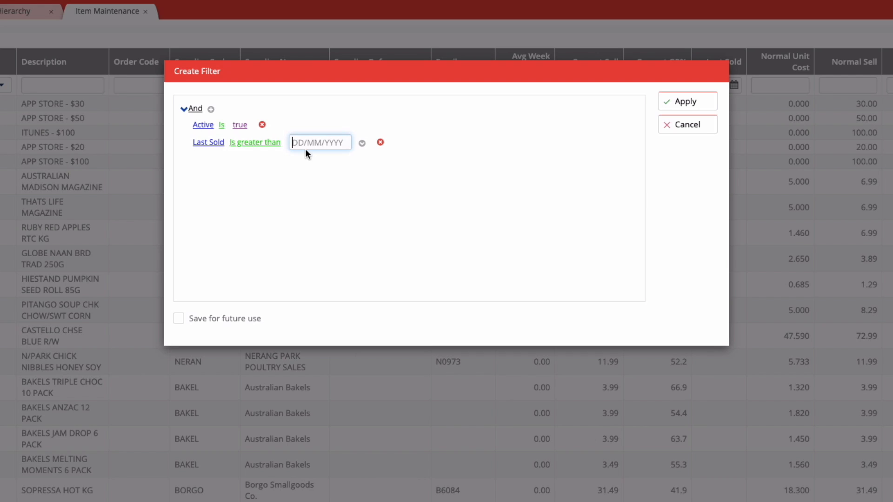
click(305, 147)
text(0101)
key(Tab)
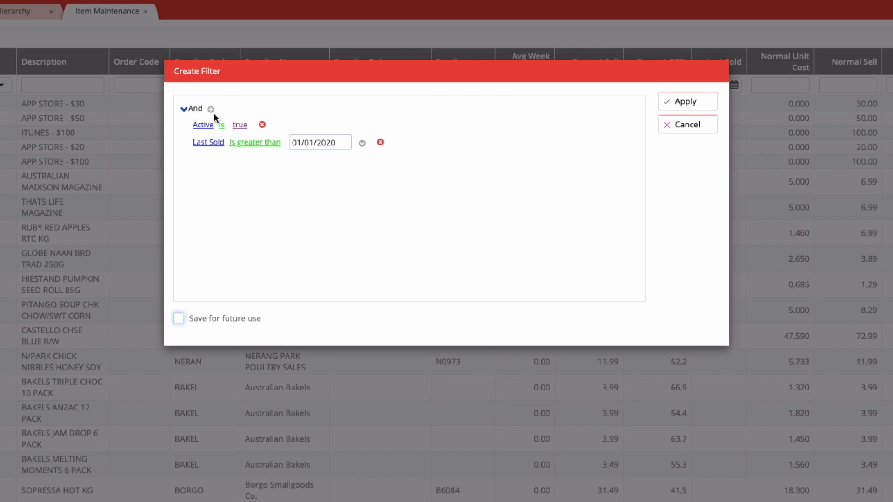
Add a filter criterion on Normal GP% with the operator Is not between
click(211, 109)
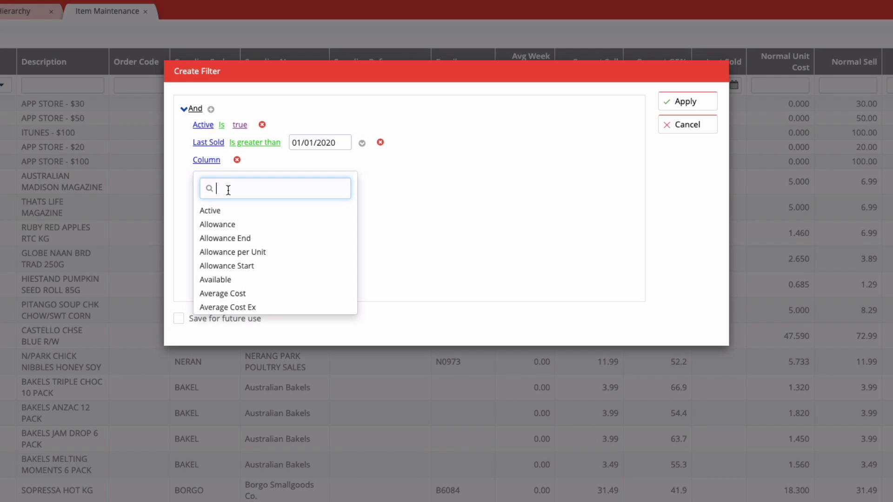
text(nor)
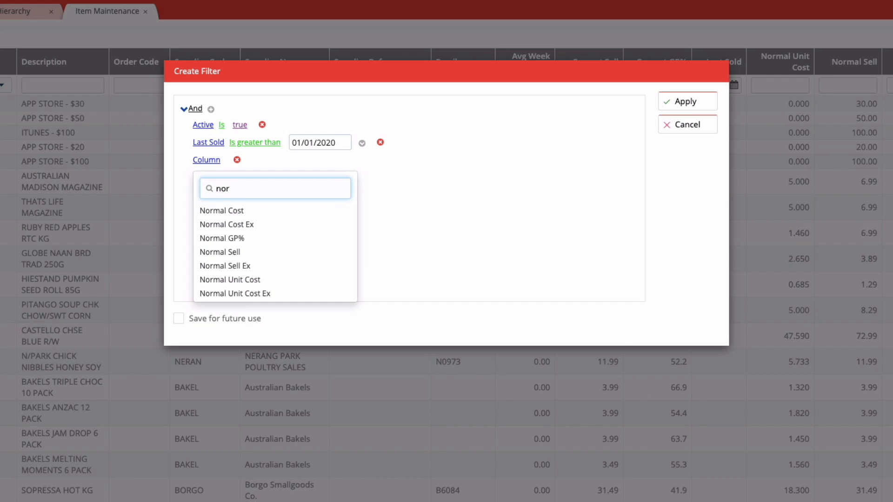
click(243, 239)
scroll(296, 259, down, 2)
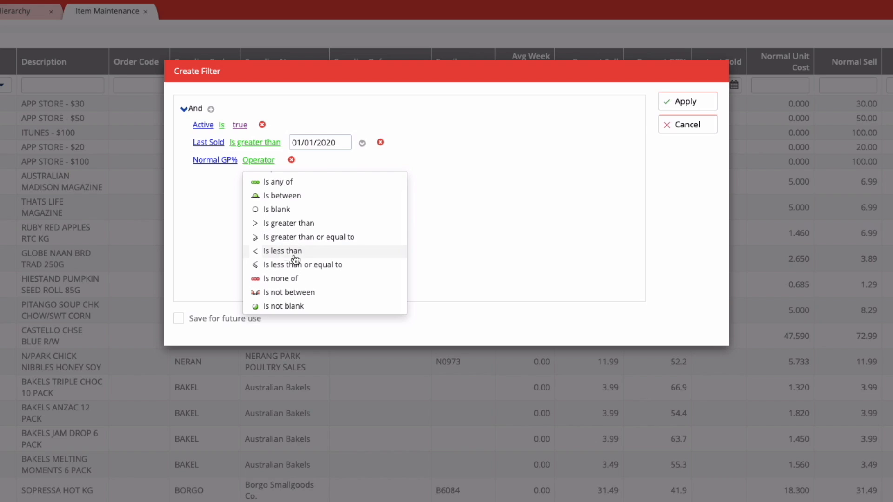
click(298, 293)
Switch the lower bound of the Normal GP% criterion to a column comparison and choose Min GP%
click(336, 167)
click(422, 167)
click(375, 163)
click(398, 179)
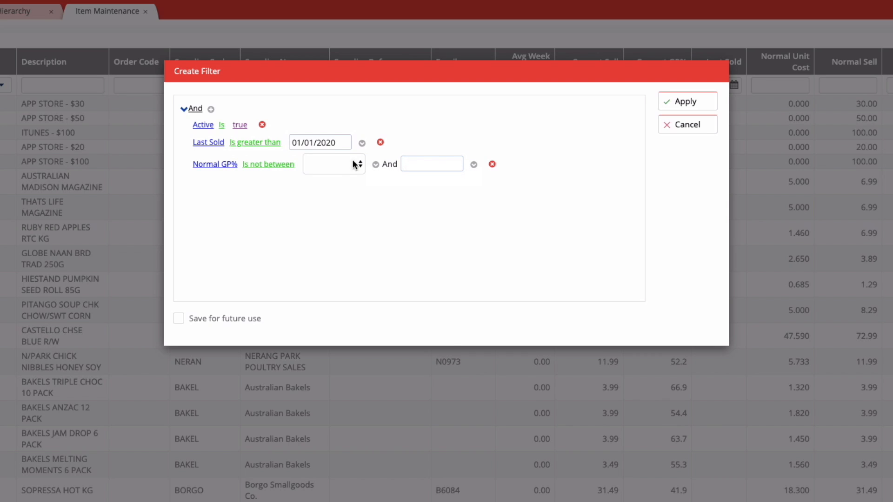
click(335, 166)
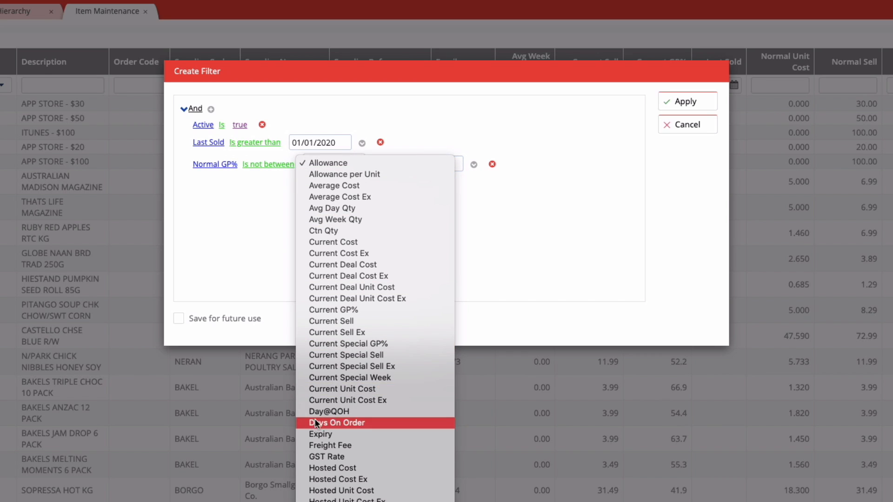
scroll(319, 472, down, 1)
scroll(319, 472, down, 3)
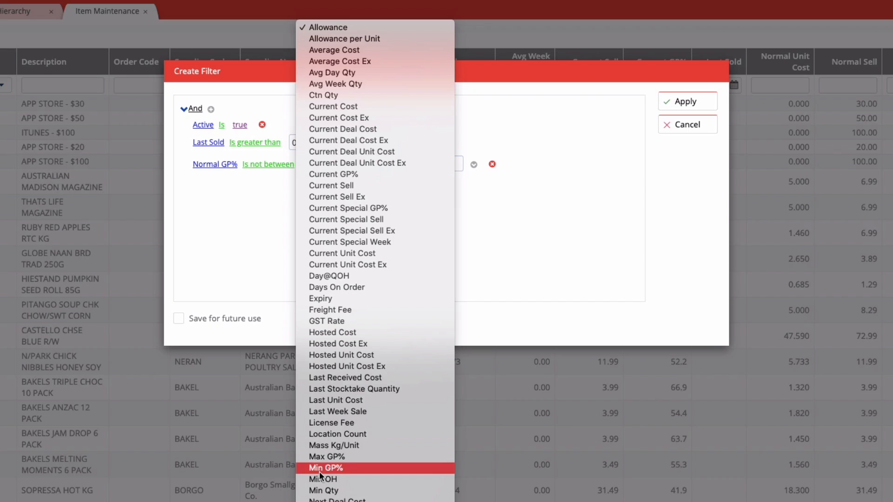
click(342, 465)
Switch the upper bound of the Normal GP% criterion to a column comparison and choose Max GP%
click(473, 164)
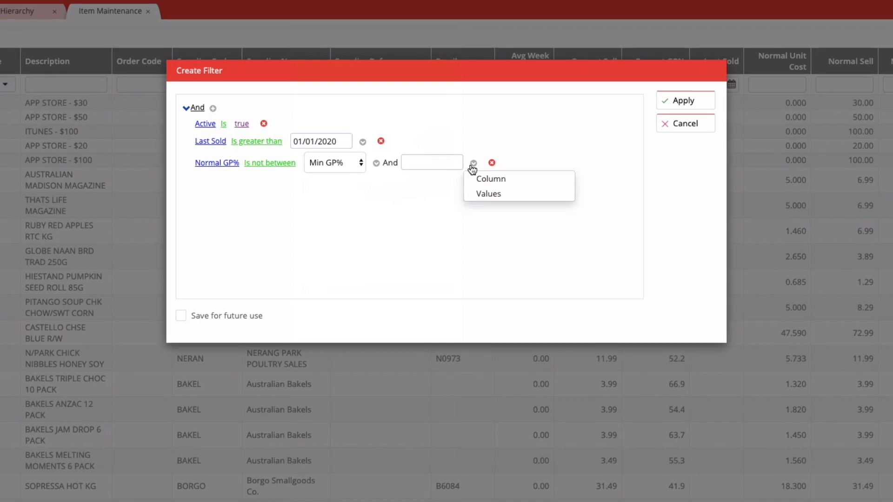
click(521, 181)
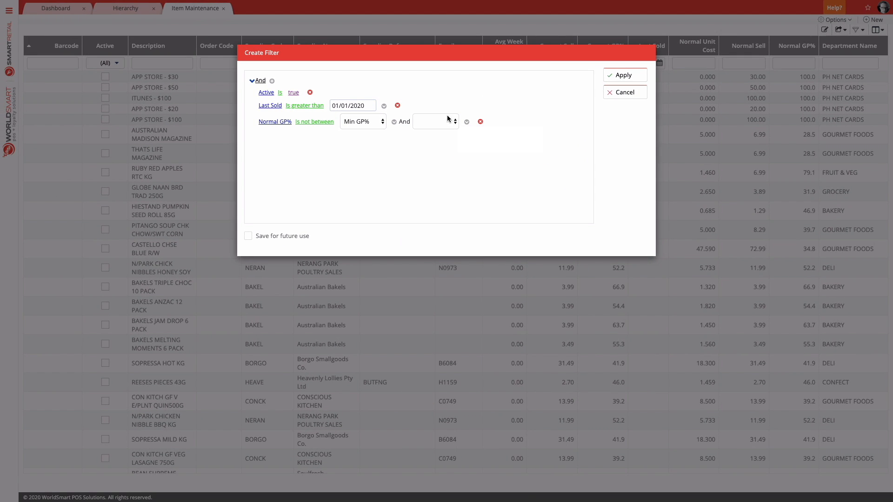
click(448, 120)
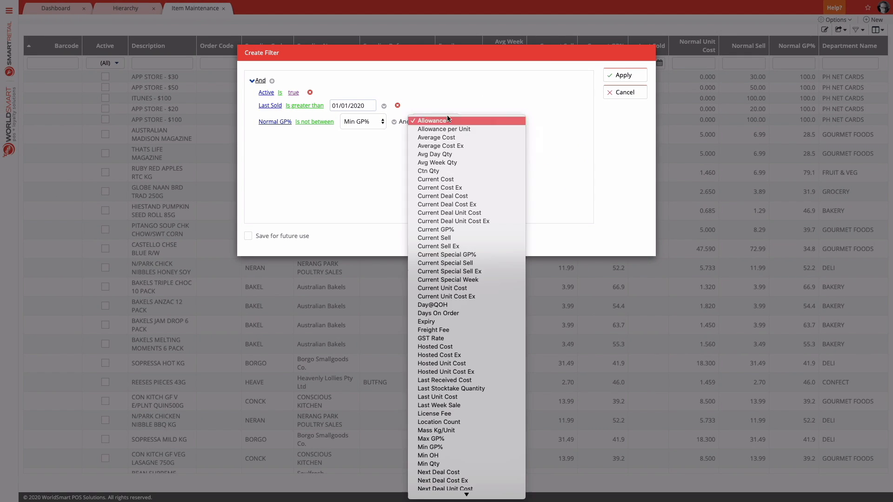
click(445, 439)
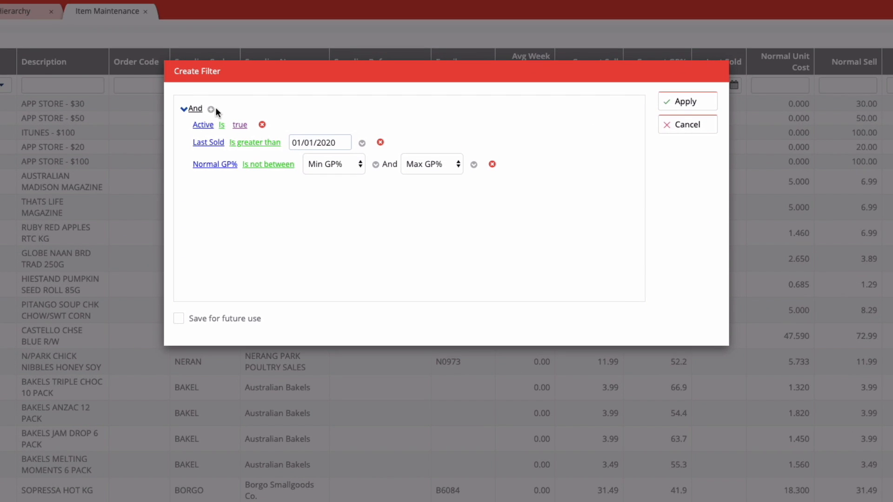
Add a filter criterion on Section Name with the operator Is any of
click(212, 110)
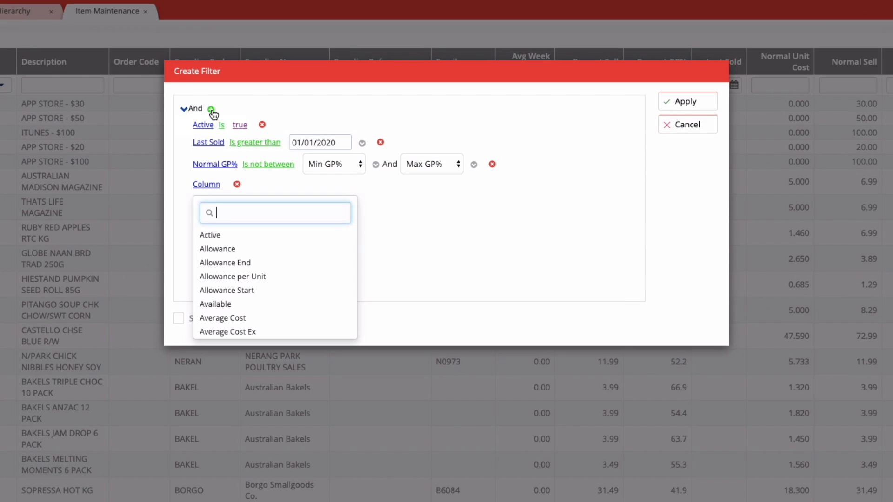
text(sec)
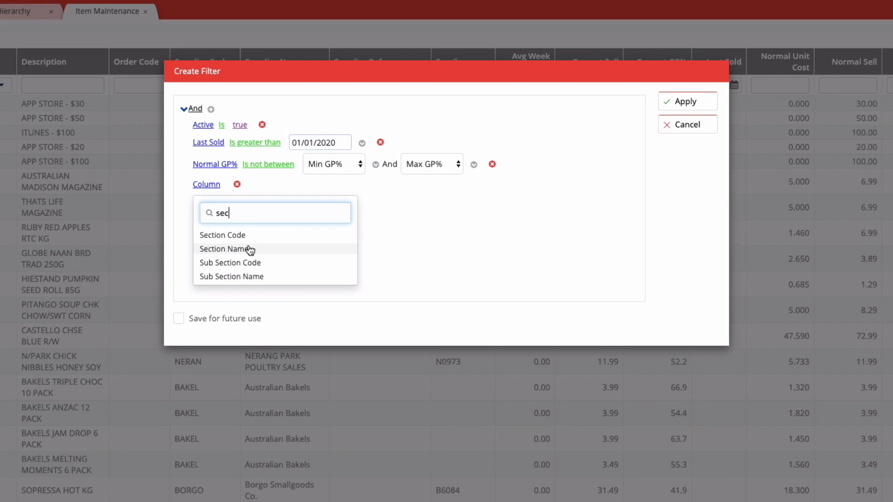
click(234, 251)
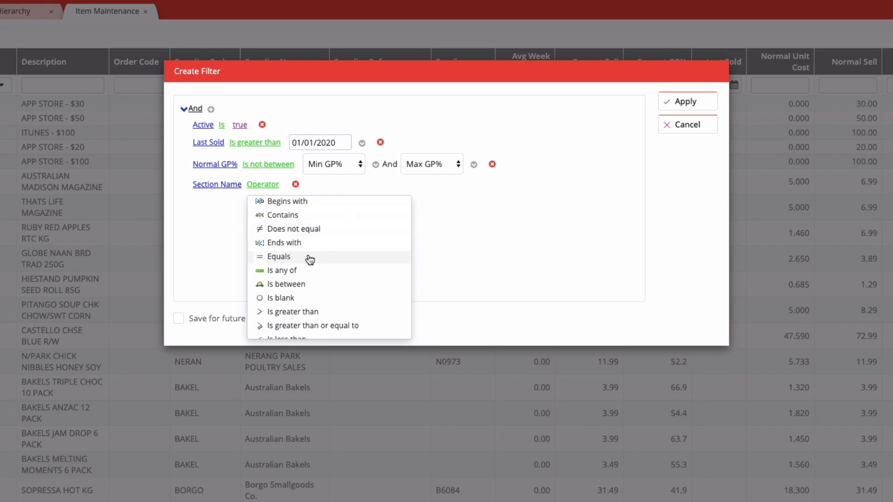
click(293, 272)
Set the values of the Section Name criterion to Fresh and Tobacco
click(289, 185)
click(298, 186)
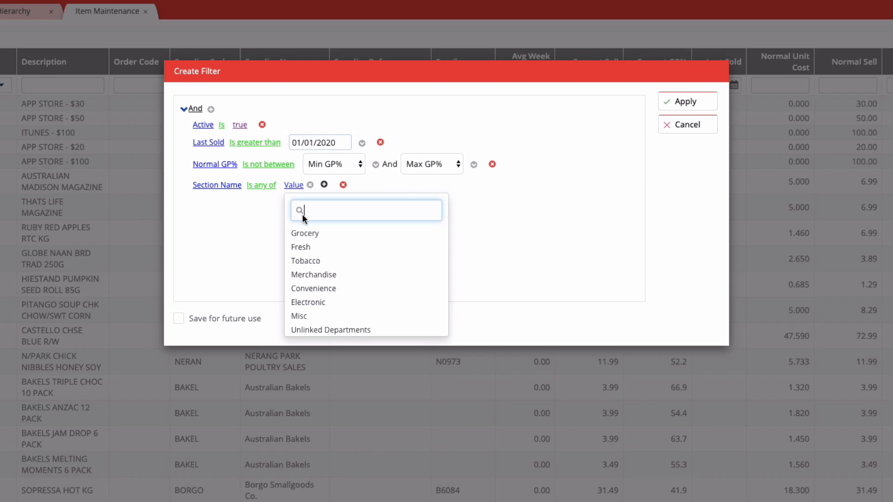
click(305, 251)
click(325, 184)
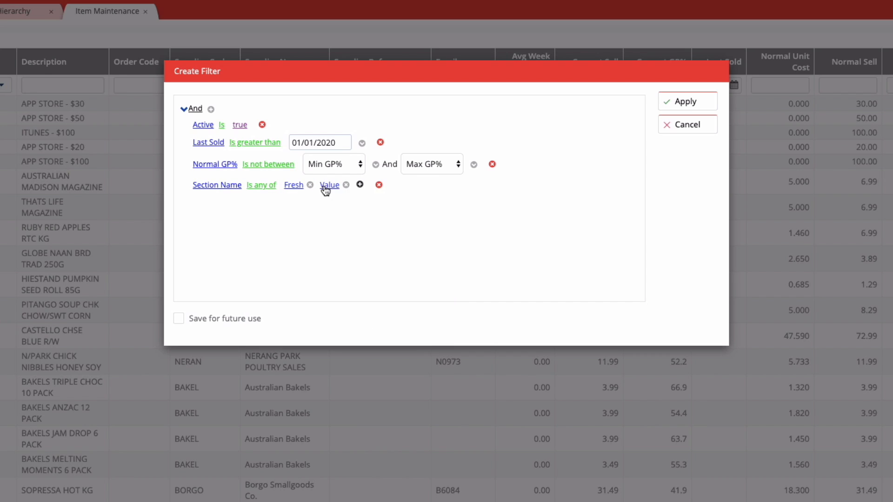
click(331, 185)
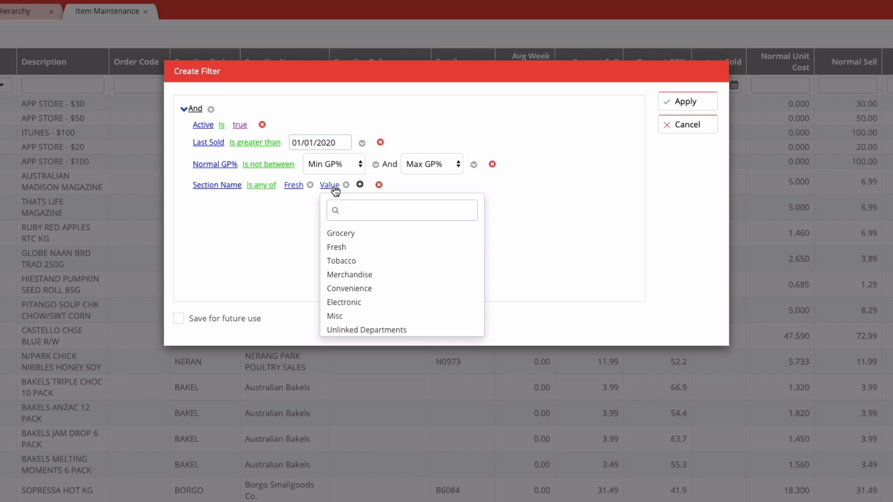
click(352, 264)
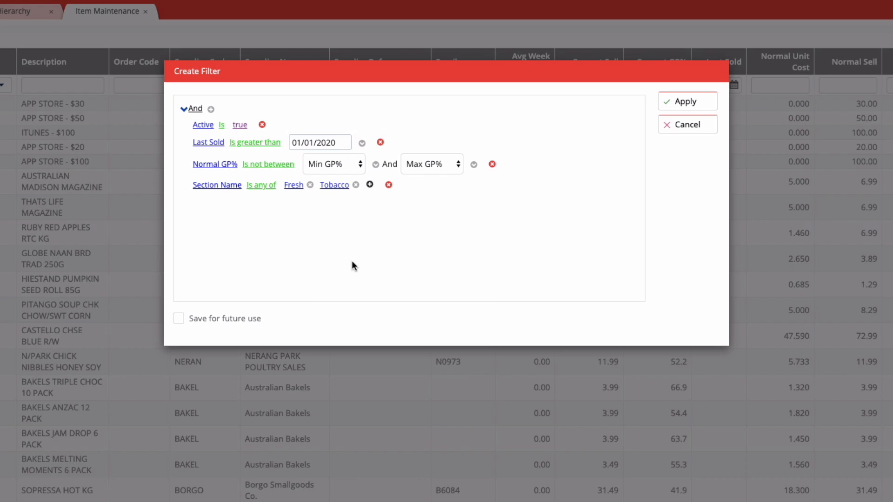
Add a filter criterion for QOH Is greater than 0 and apply the filter to the item list
click(211, 109)
click(206, 201)
text(qoh)
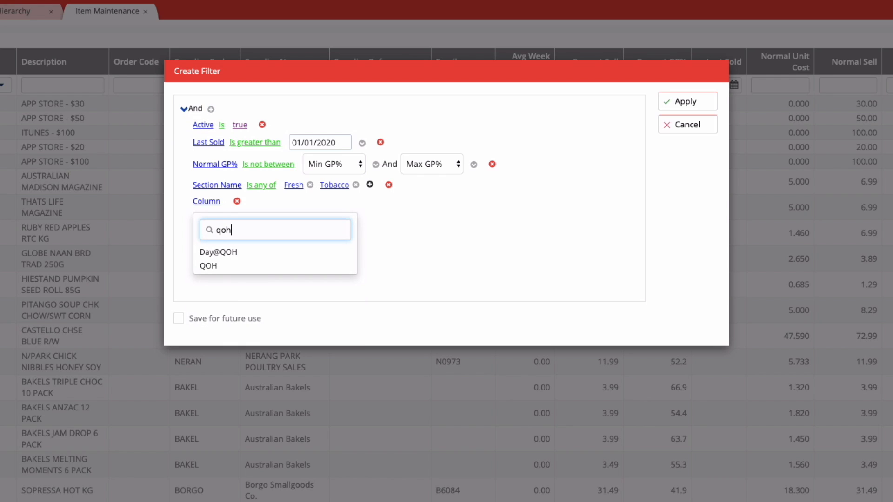
click(208, 266)
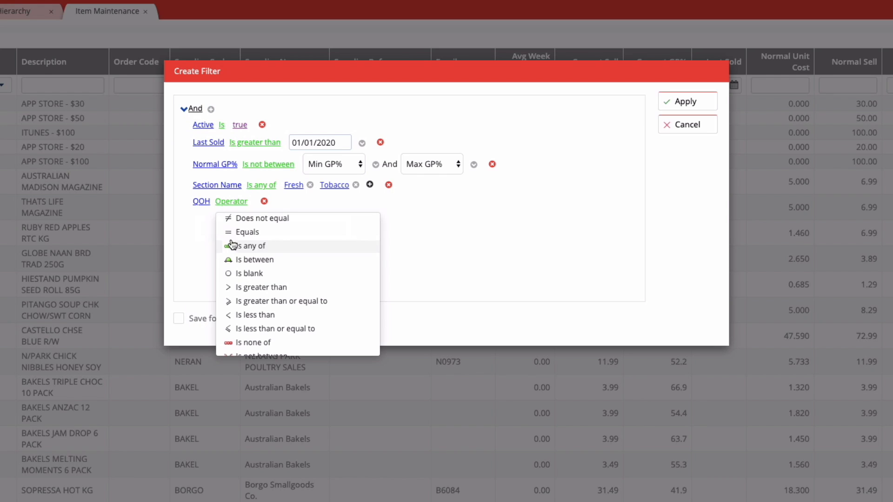
click(262, 287)
text(0)
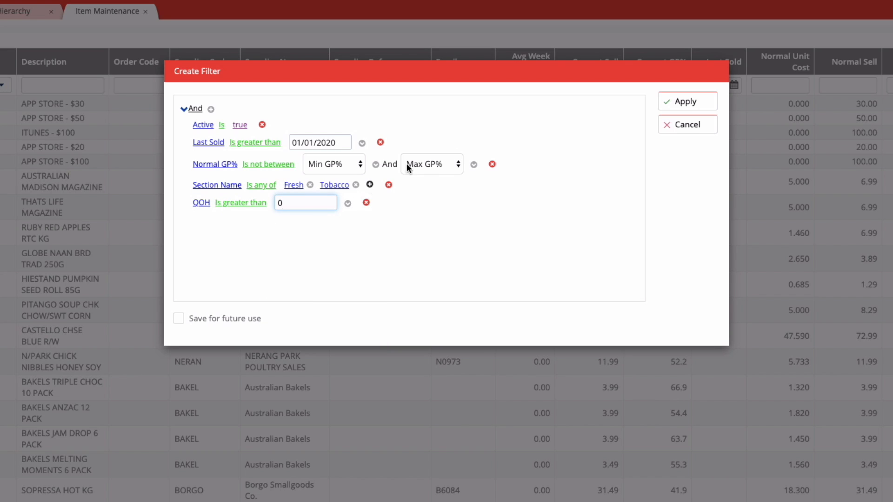
click(693, 104)
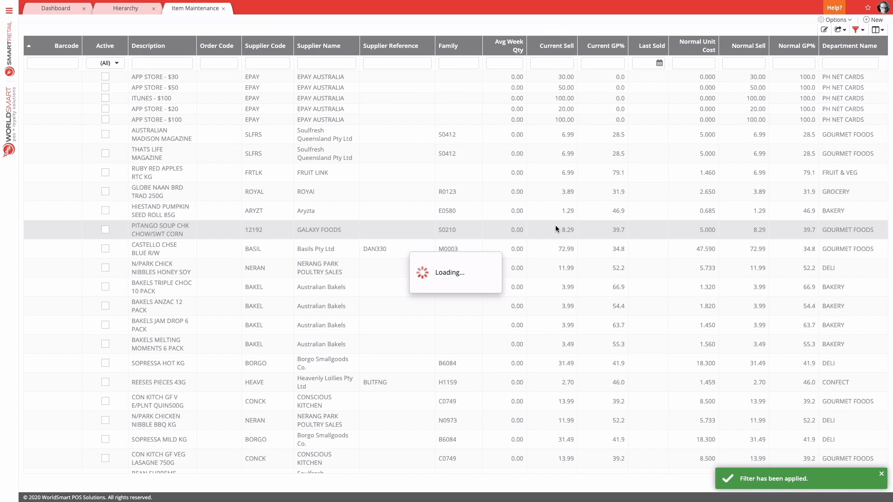
Sort the filtered items by Normal GP% in ascending order
scroll(201, 247, down, 3)
scroll(201, 247, down, 2)
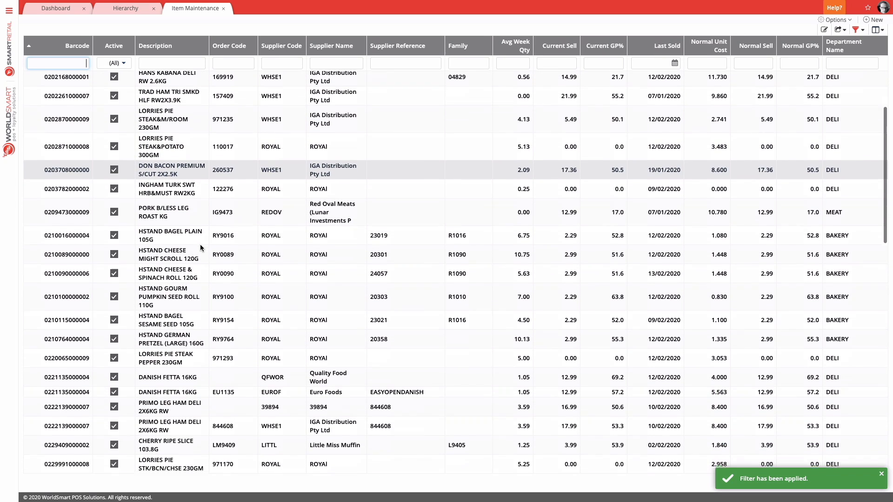
scroll(201, 247, up, 3)
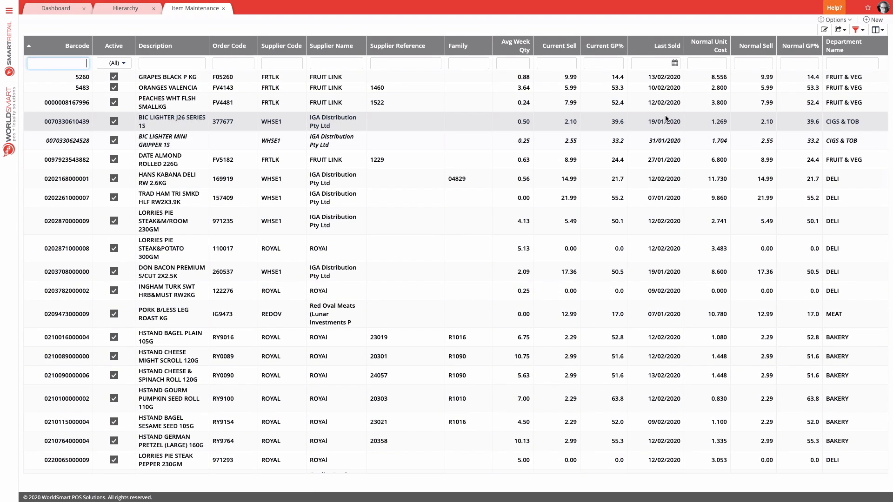
click(803, 48)
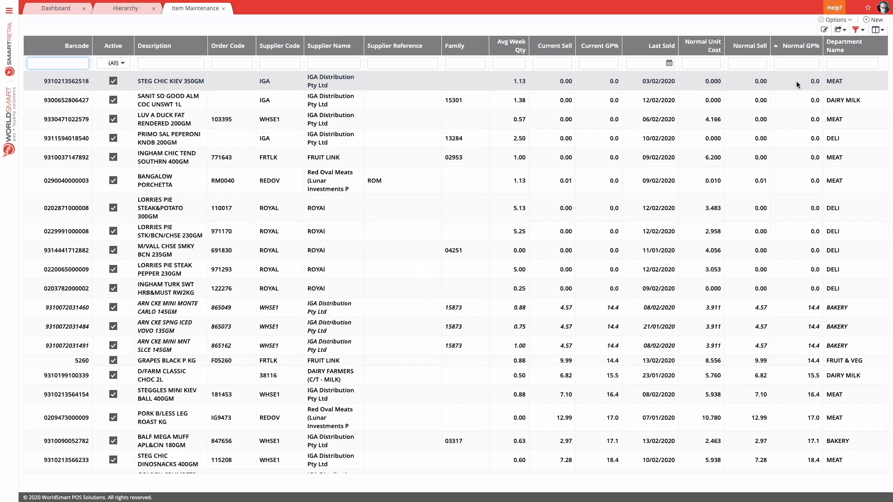
Review the items with the lowest Normal GP%, and inspect the D/FARM CLASSIC CHOC 2L item record before closing it
scroll(783, 167, down, 1)
scroll(783, 166, down, 2)
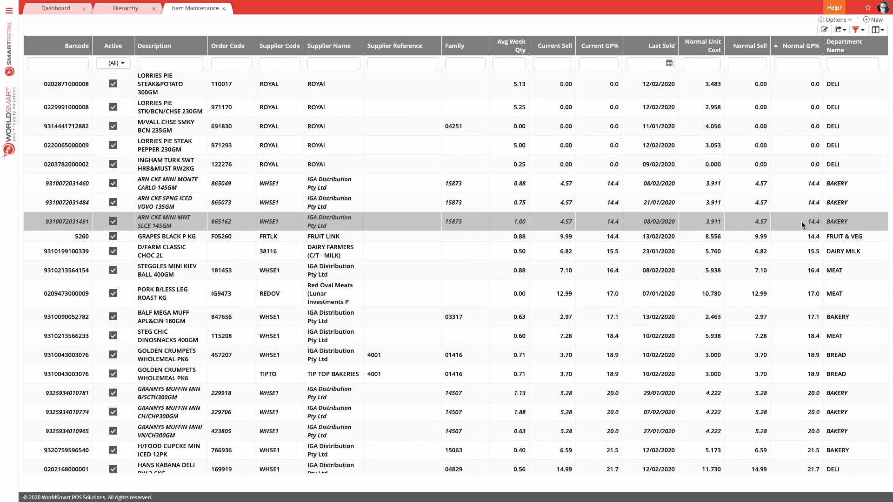
scroll(801, 221, down, 1)
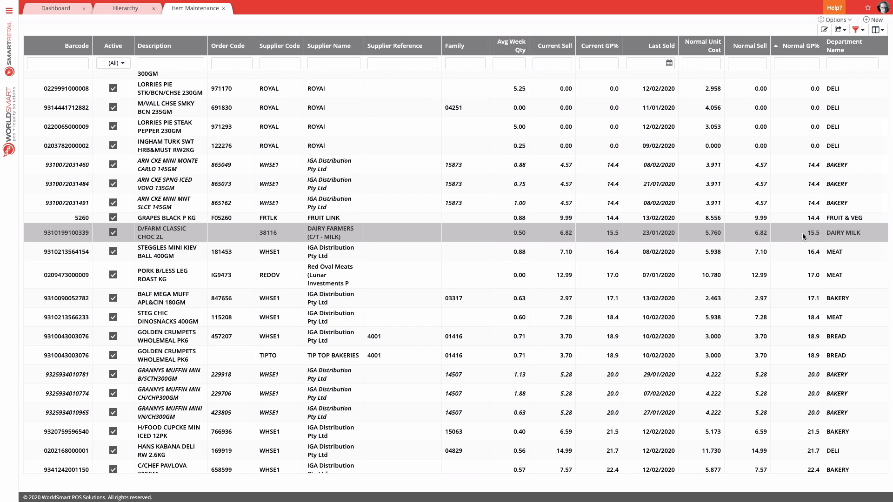
scroll(726, 279, down, 5)
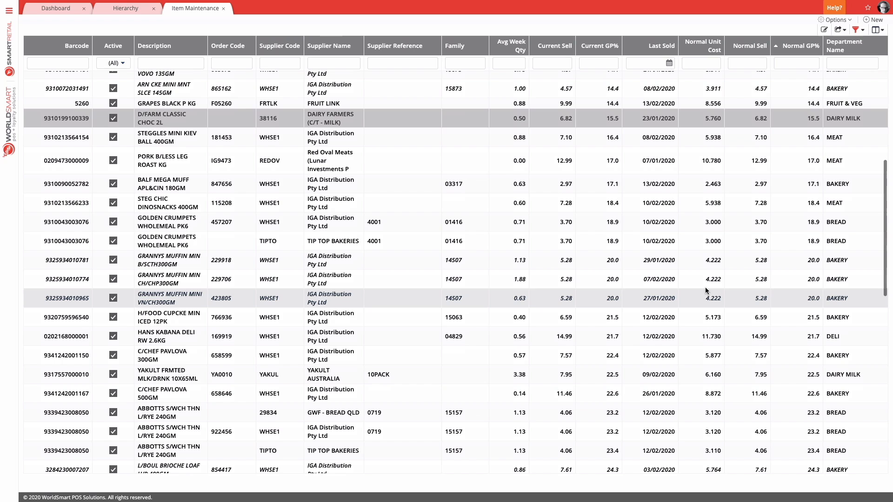
scroll(663, 239, up, 3)
scroll(663, 240, up, 1)
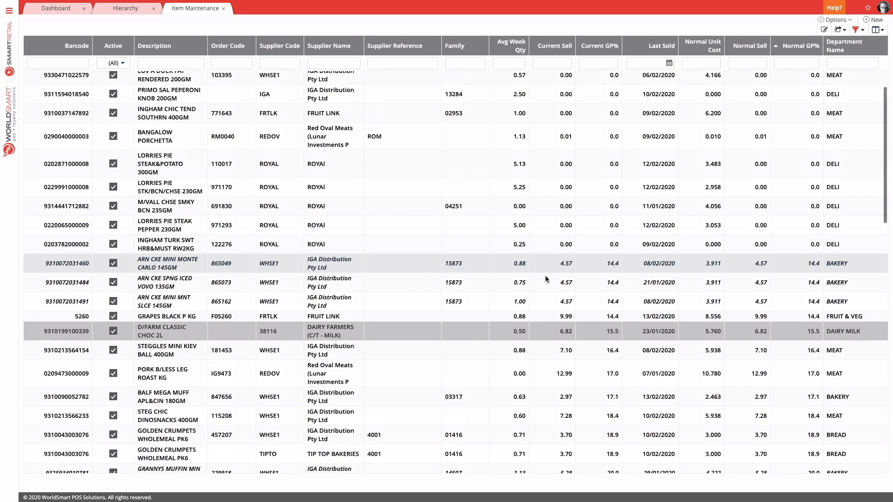
scroll(424, 268, down, 2)
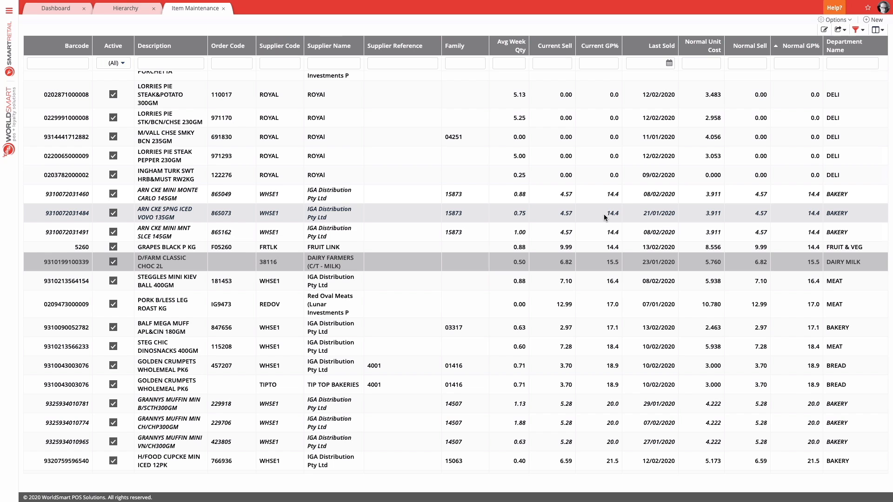
double_click(658, 263)
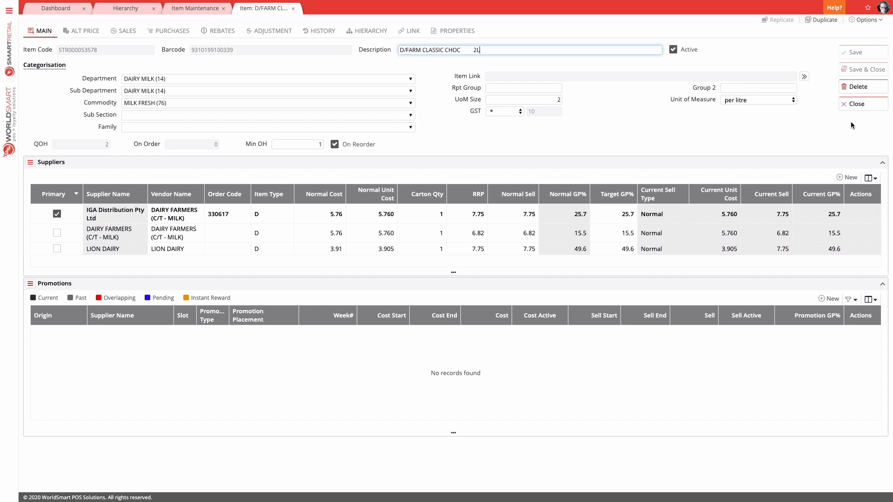
click(860, 104)
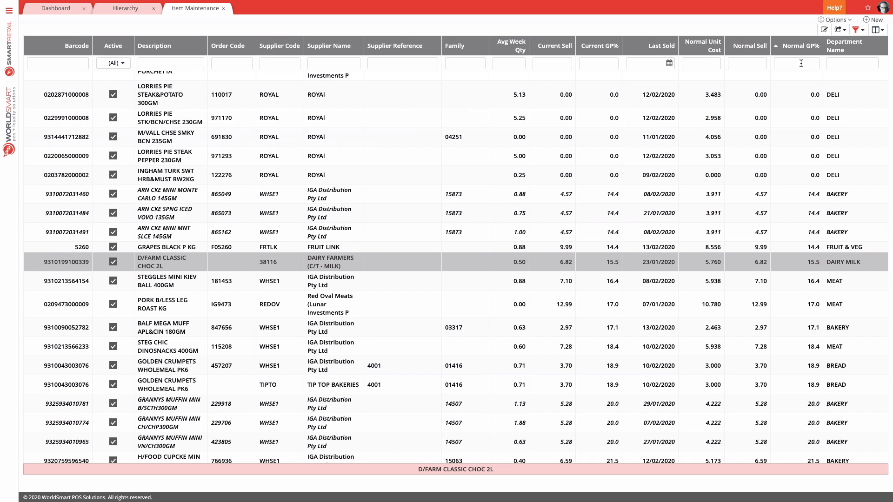
Put the item grid into edit mode and set the Normal Sell of D/FARM CLASSIC CHOC 2L to 6.98
click(835, 20)
click(825, 30)
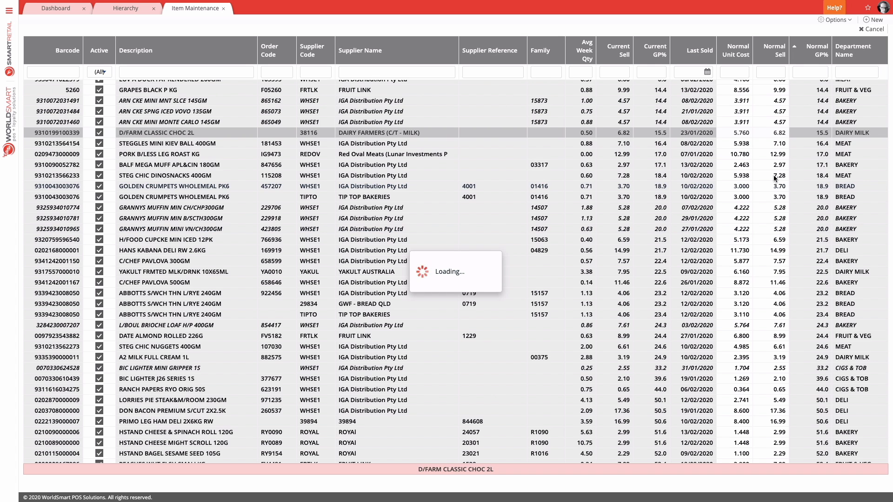
click(777, 134)
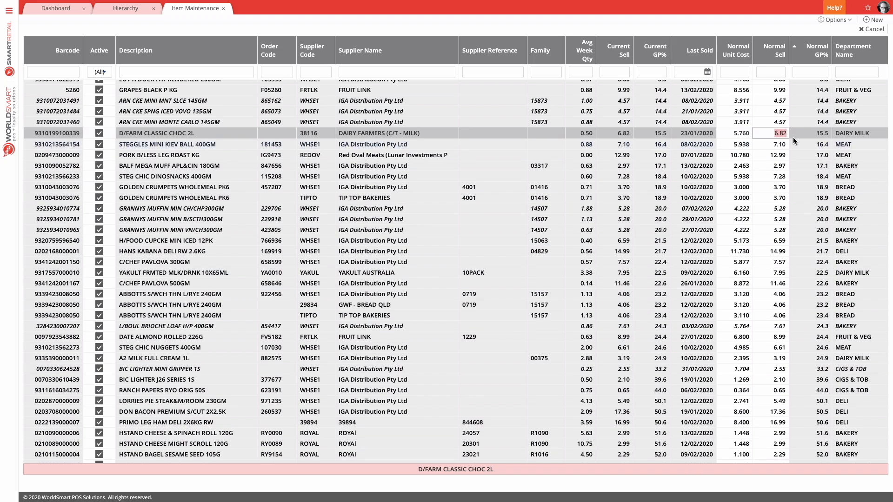
text(6.9)
click(800, 135)
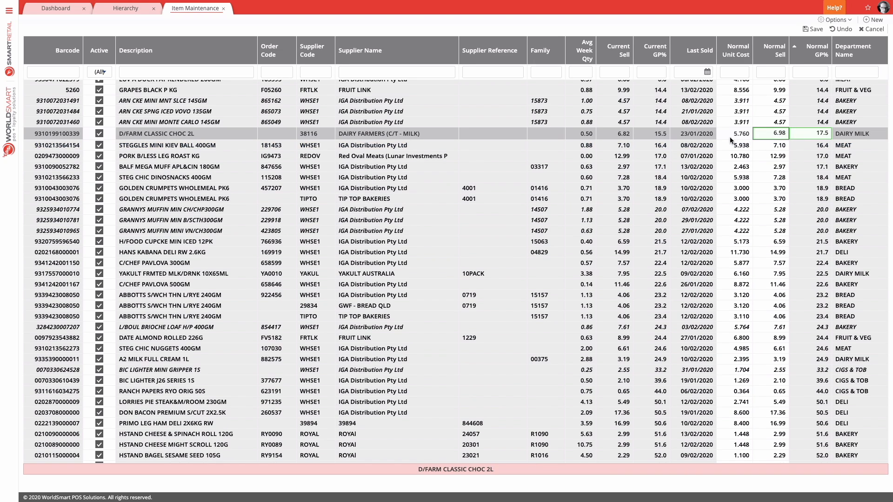
Set the Normal Sell of BALF MEGA MUFF APL&CIN 180GM to 6.99 and replicate the change across its family
click(784, 168)
text(2.99)
key(Return)
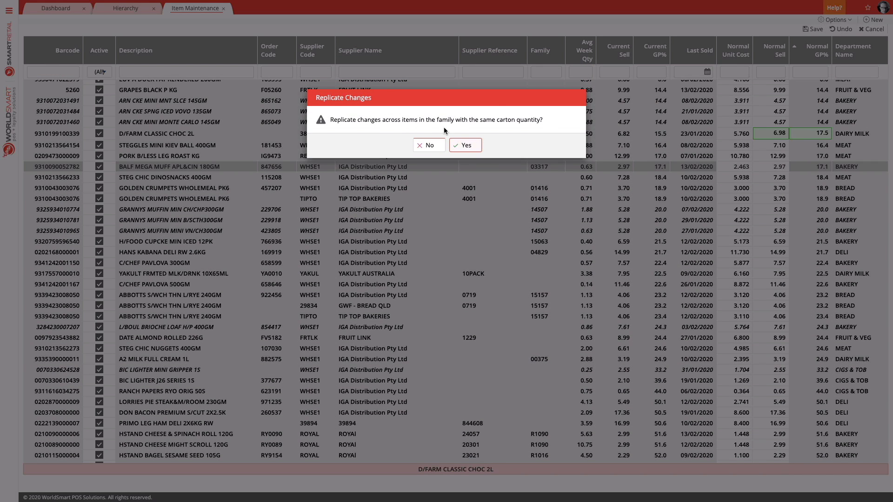
click(475, 146)
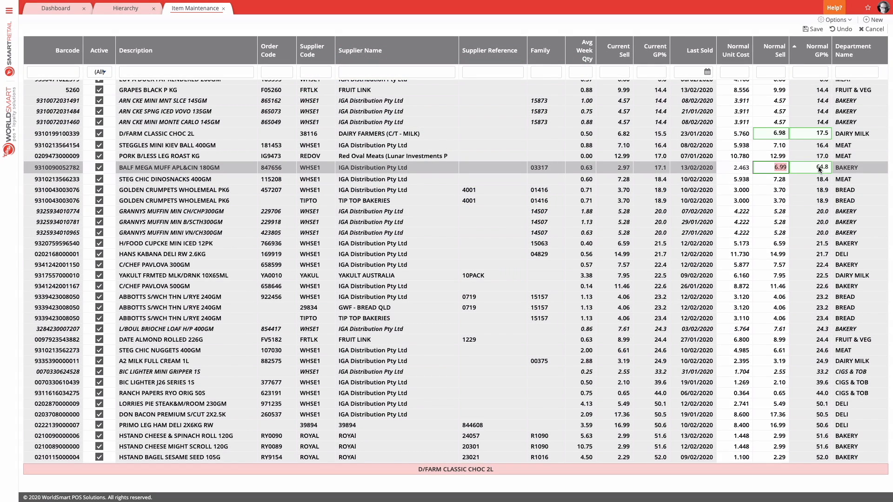
Make STEG CHIC DINOSNACKS 400GM and both GOLDEN CRUMPETS WHOLEMEAL PK6 entries inactive, and save all grid changes
click(822, 183)
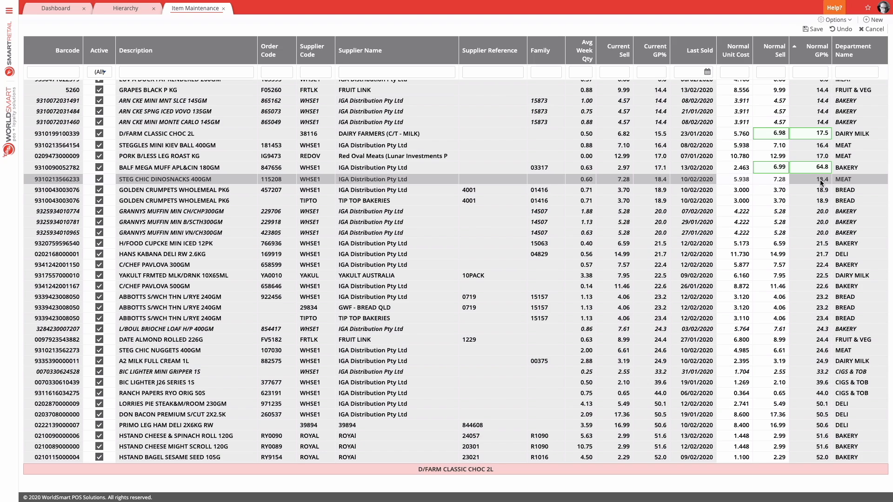
click(782, 182)
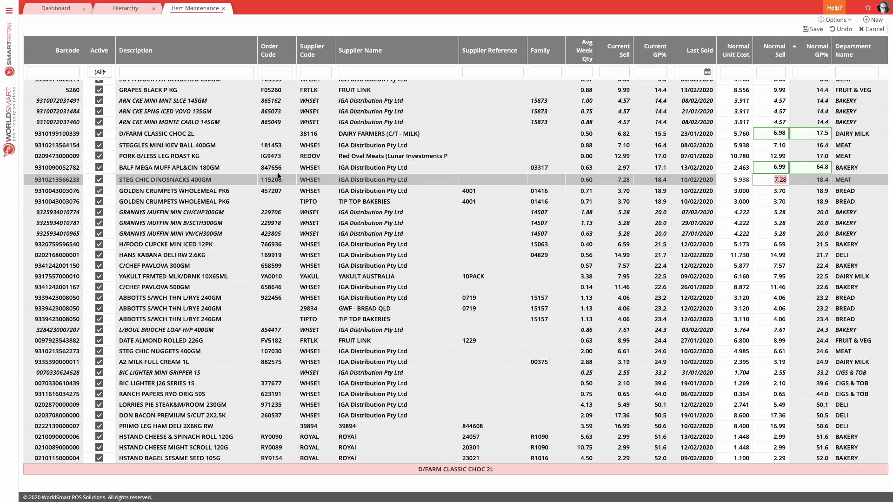
click(99, 179)
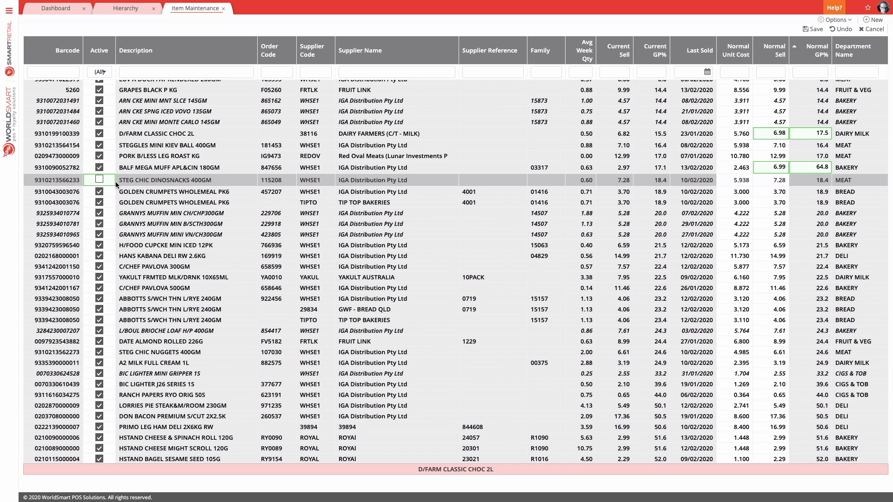
click(98, 193)
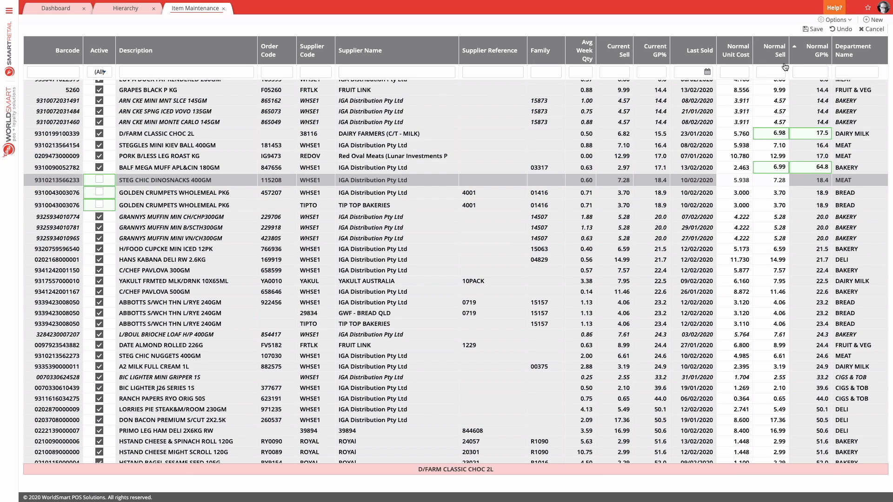
click(815, 28)
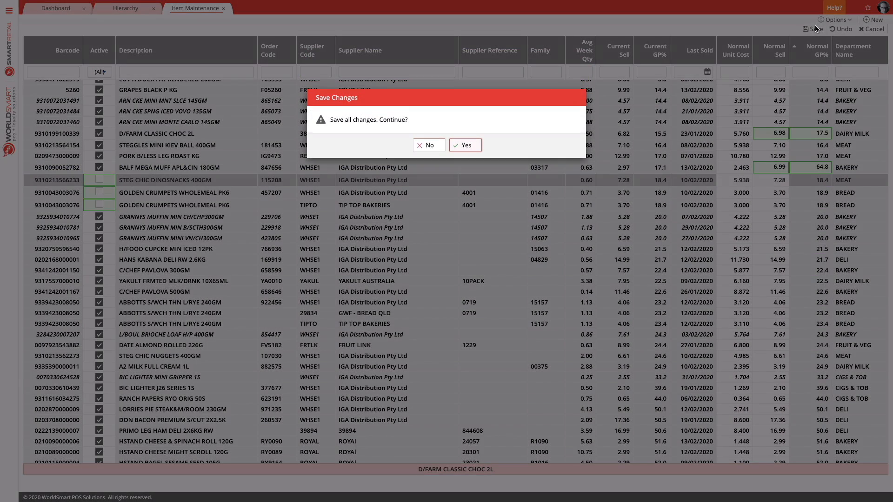
click(466, 146)
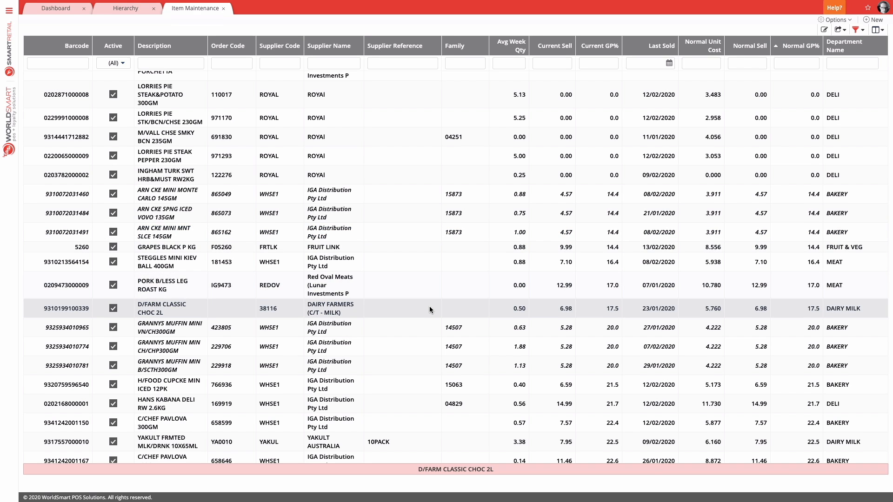
scroll(429, 306, down, 1)
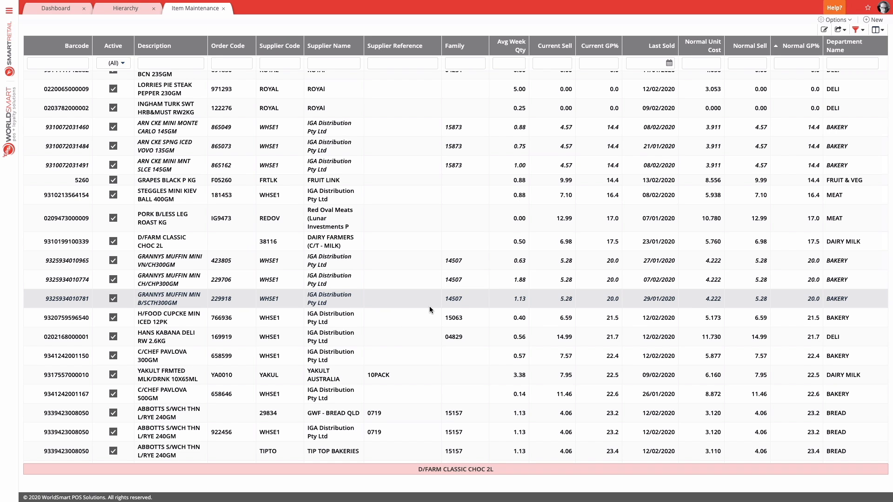
click(855, 30)
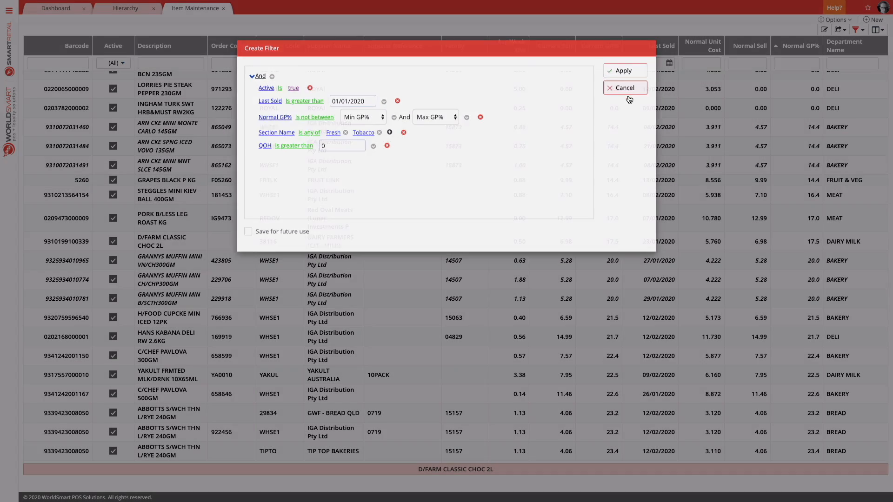
click(625, 88)
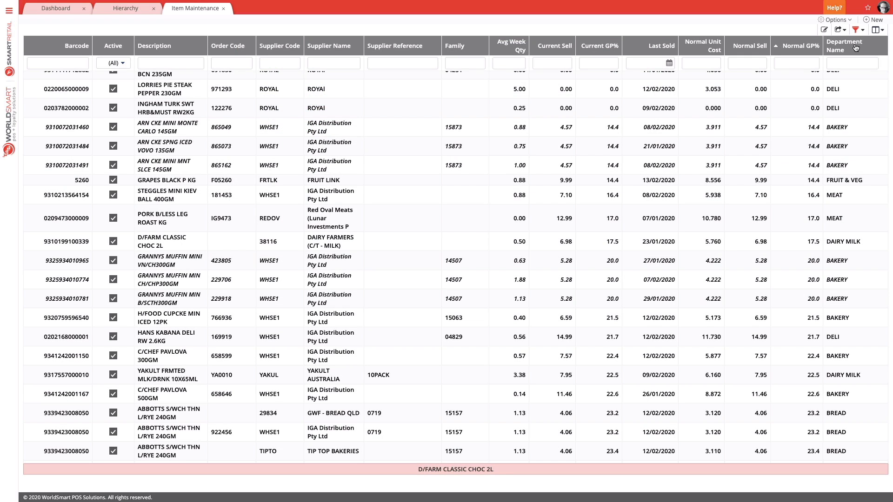
Enable saving the current filter for future use and name it Fresh and Tobacco Exceptions
click(863, 30)
click(857, 30)
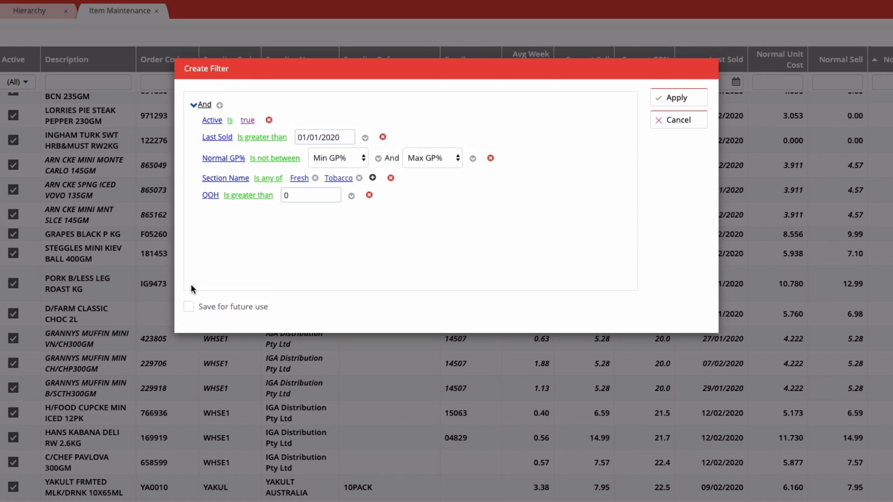
click(248, 218)
click(208, 343)
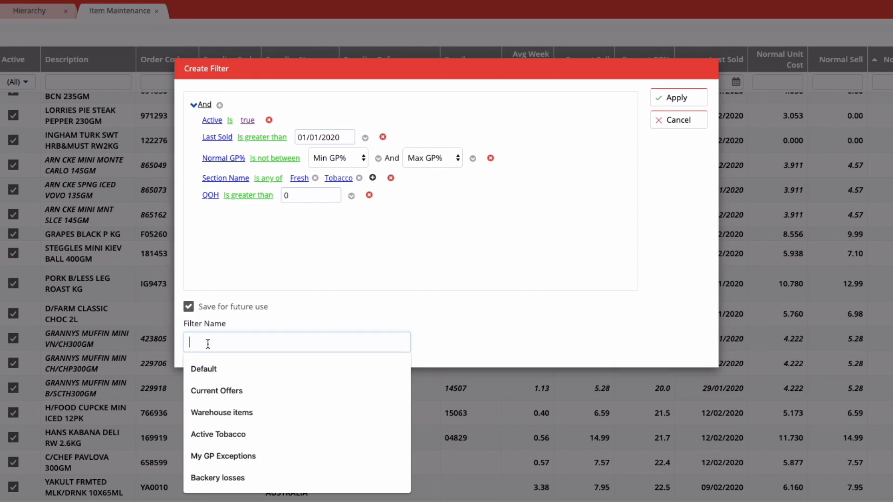
text(Fresh and TObacc)
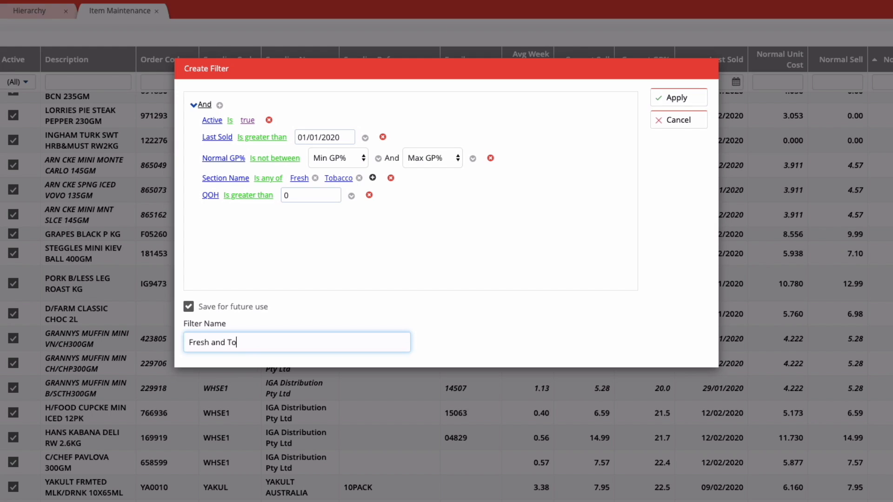
text(bacco Excepion)
key(BackSpace)
key(BackSpace)
key(BackSpace)
text(tions)
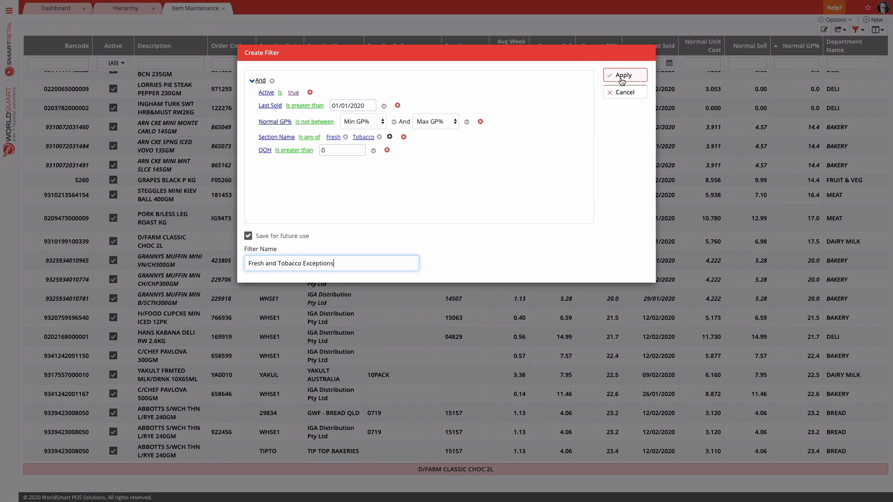
Save and apply the named filter with the default Last Sold date setting, and close Item Maintenance
click(622, 81)
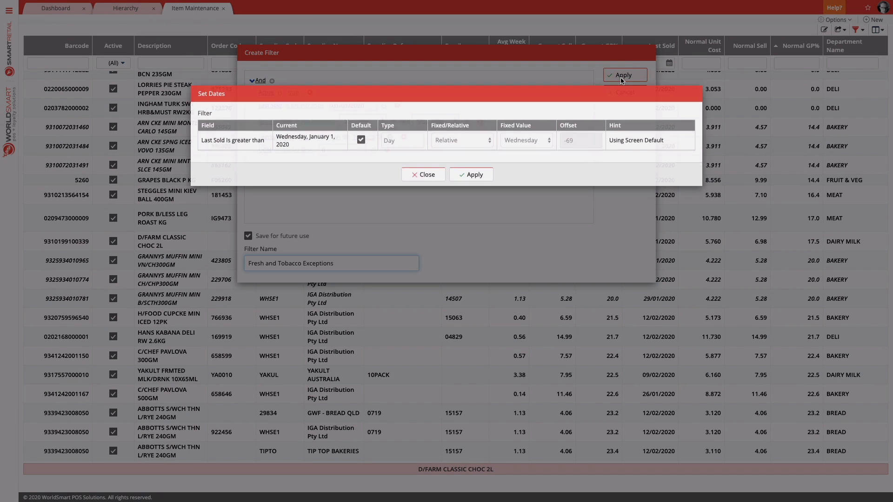
click(475, 179)
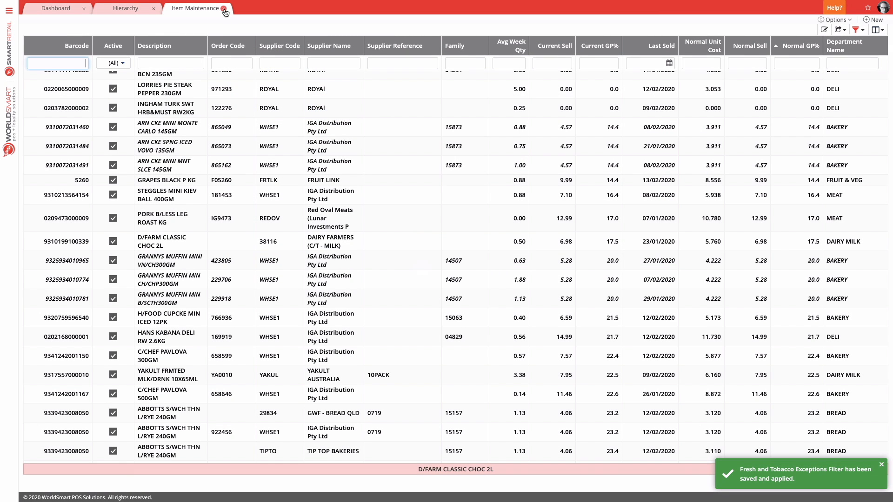
click(224, 9)
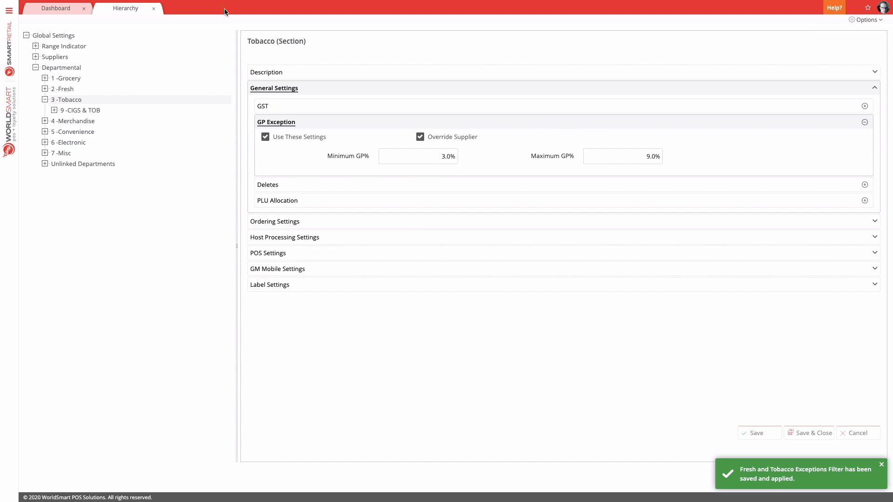
Reopen Item Maintenance and apply the saved Fresh and Tobacco Exceptions filter to the item list
click(8, 11)
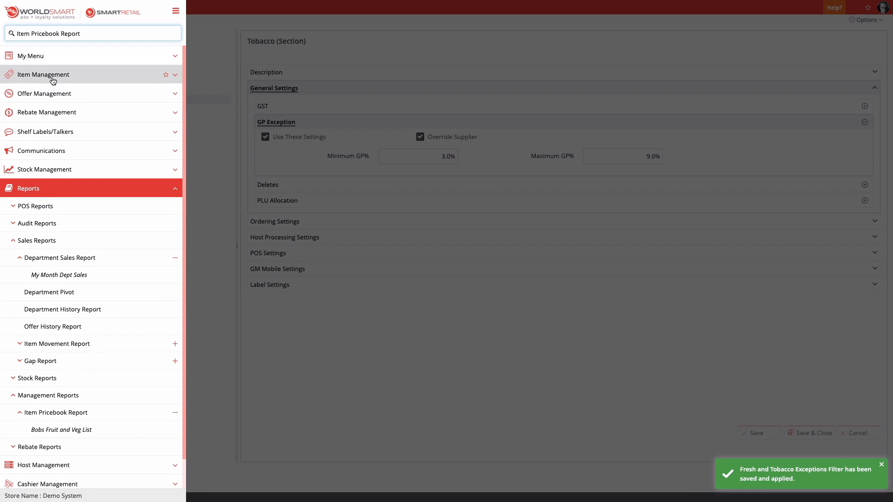
click(52, 74)
click(68, 76)
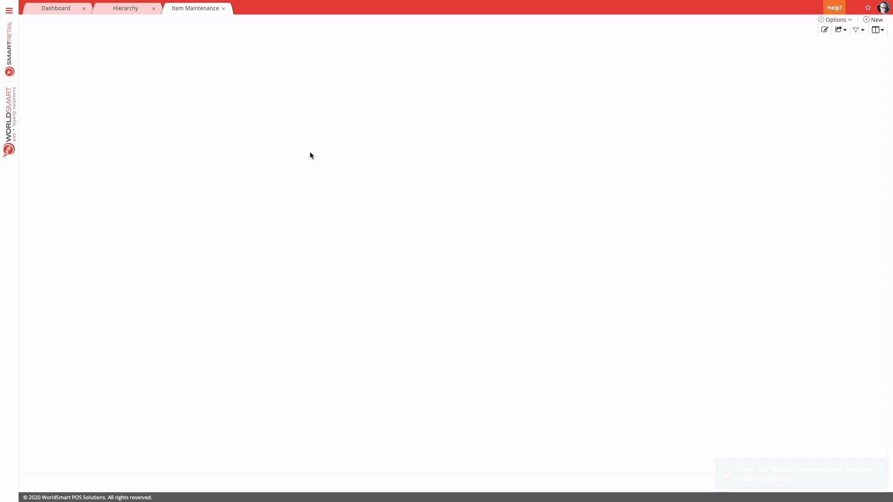
click(863, 31)
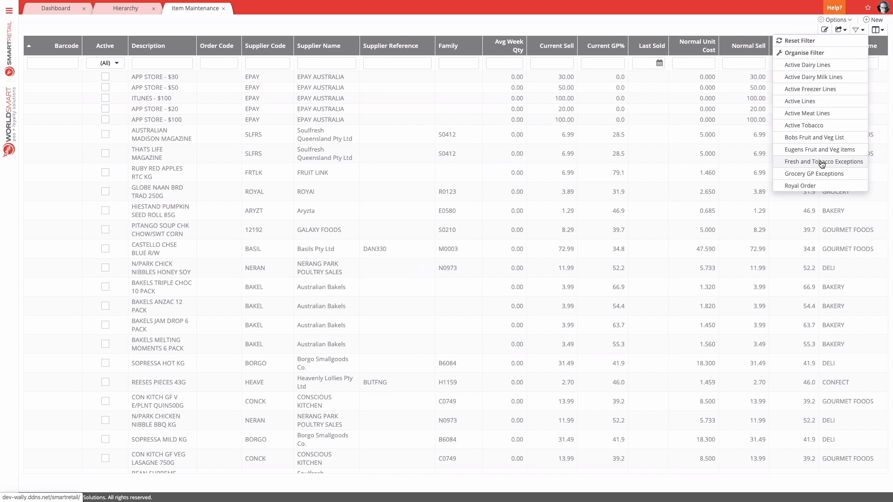
click(822, 162)
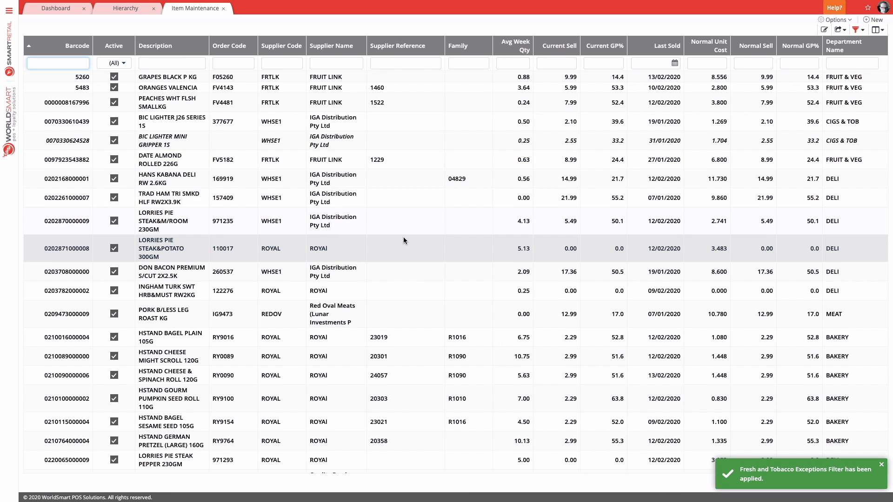
scroll(403, 237, down, 5)
scroll(403, 238, down, 3)
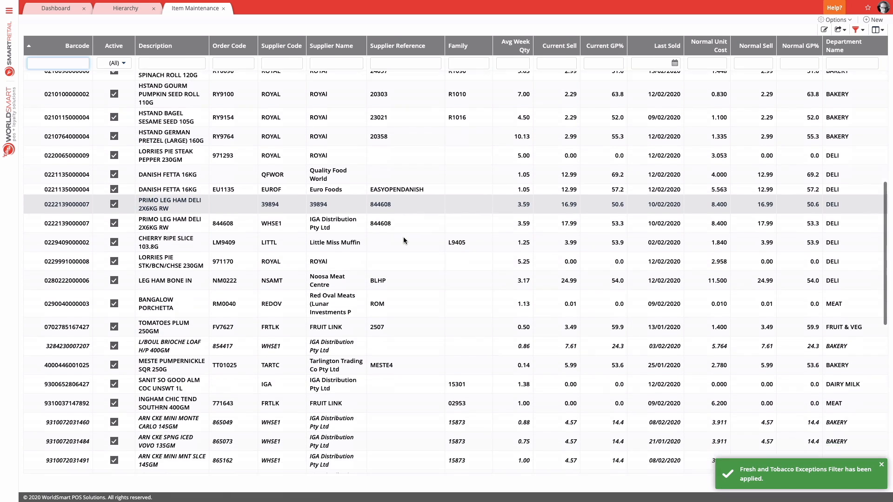
scroll(404, 239, up, 3)
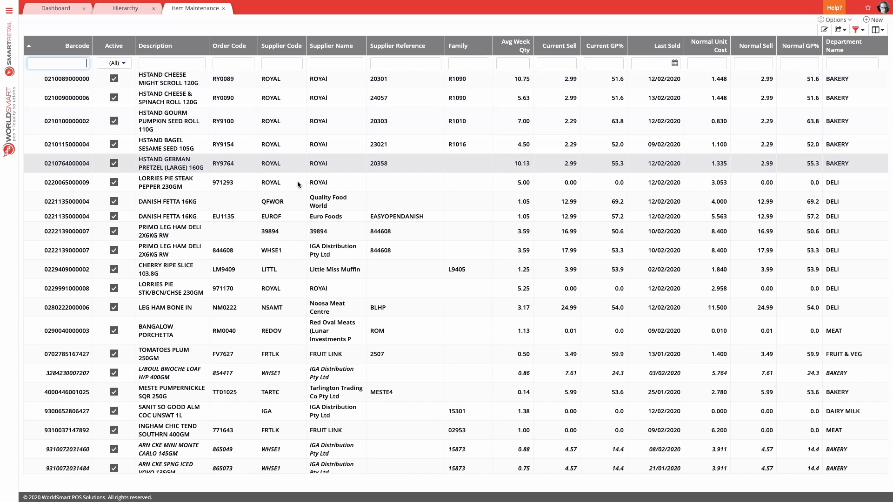
scroll(270, 154, down, 2)
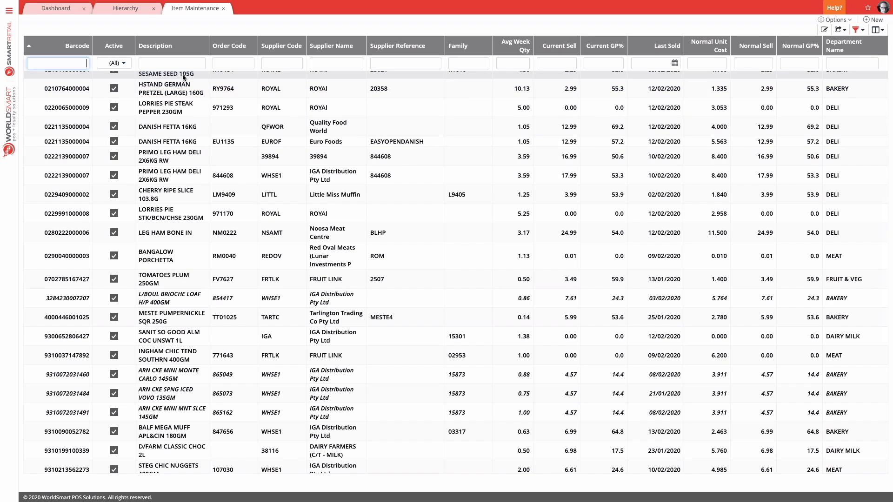
Run the Item Pricebook Report using the saved Fresh and Tobacco Exceptions filter
click(9, 10)
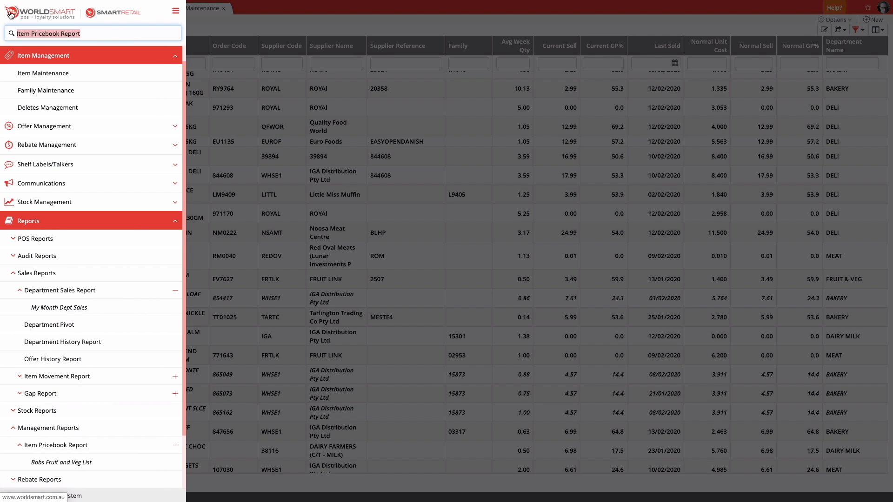
text(price)
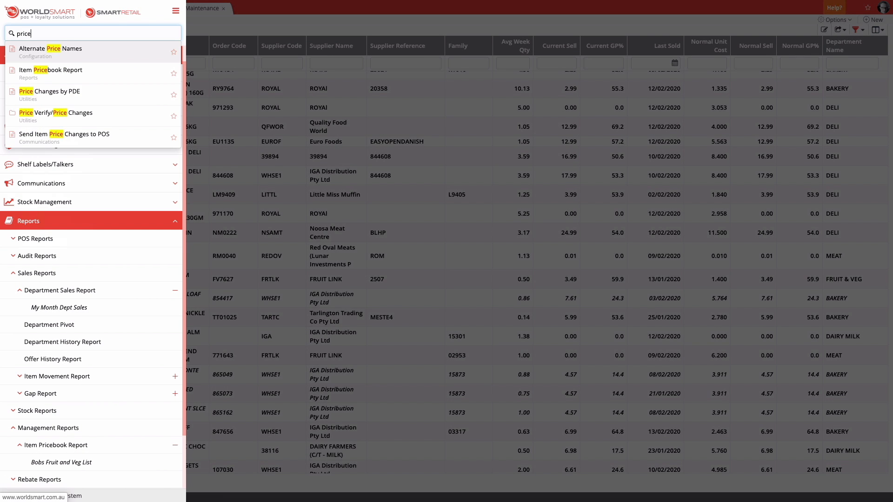
click(42, 70)
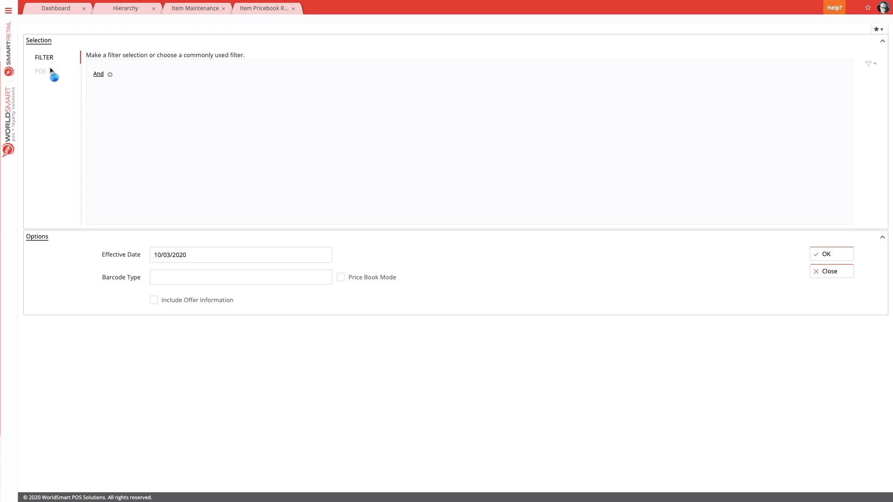
click(873, 63)
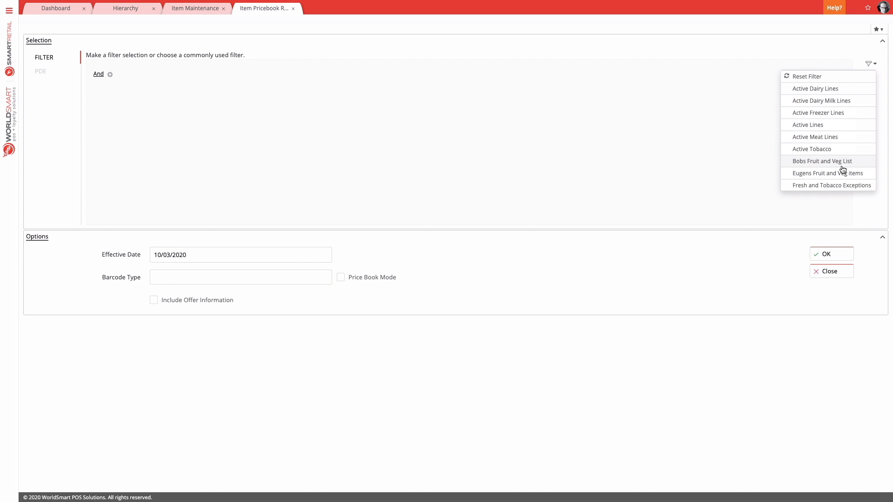
click(837, 186)
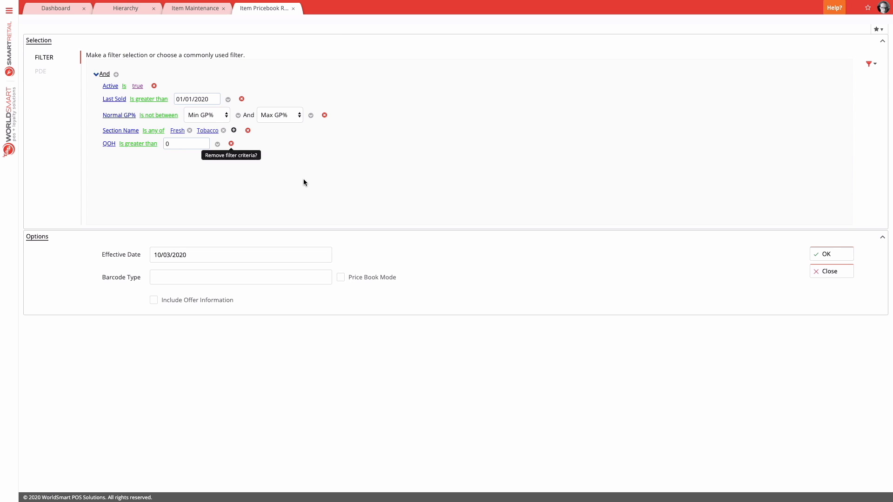
click(843, 258)
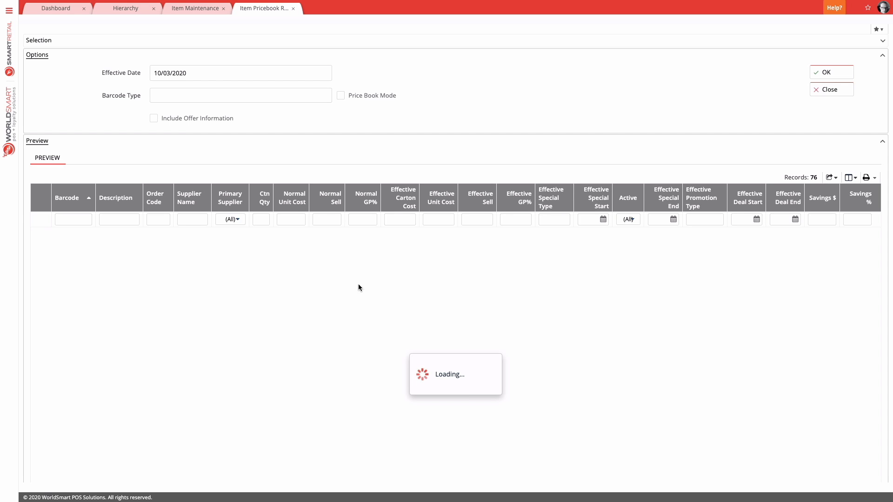
scroll(518, 277, down, 1)
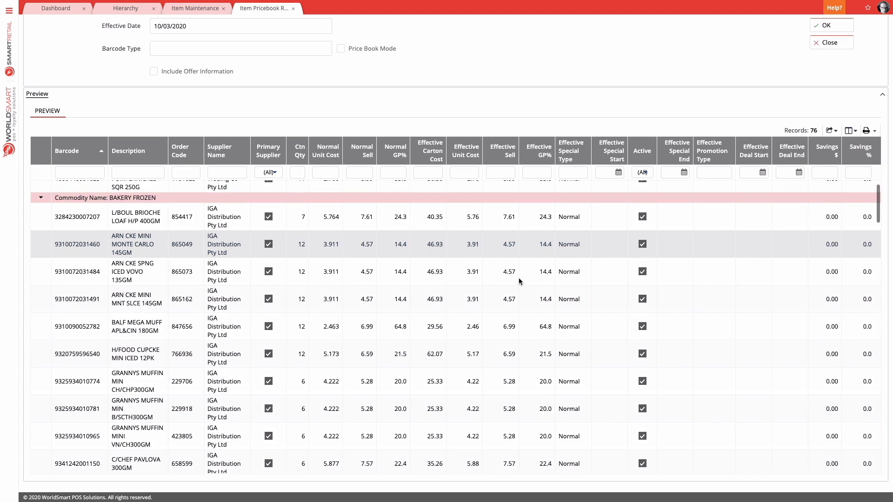
View the print preview of the Item Pricebook Report and close it
click(866, 130)
click(824, 168)
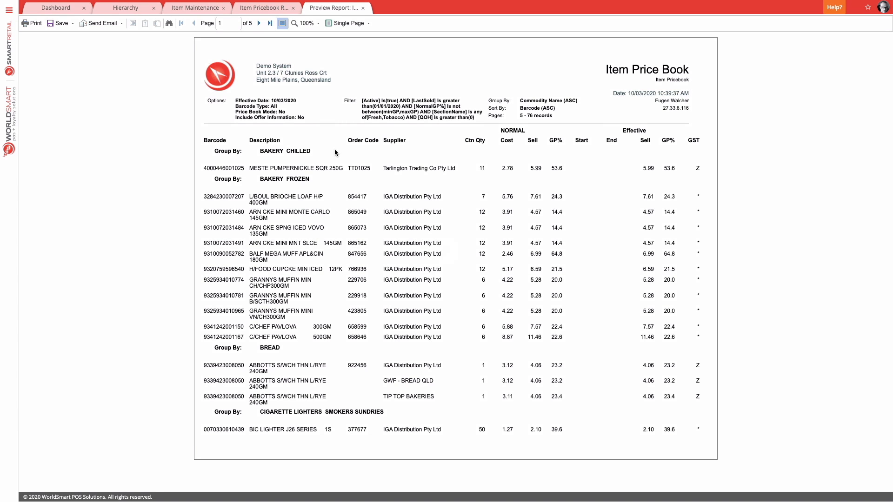
click(363, 8)
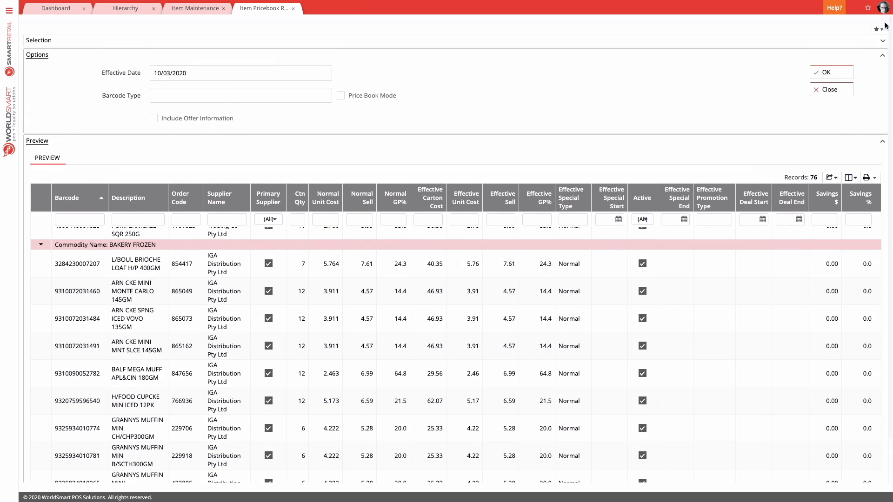
Save the report as a favourite named Fresh Exceptions, keeping the default Last Sold date and a relative Effective Date with offset 0
click(878, 29)
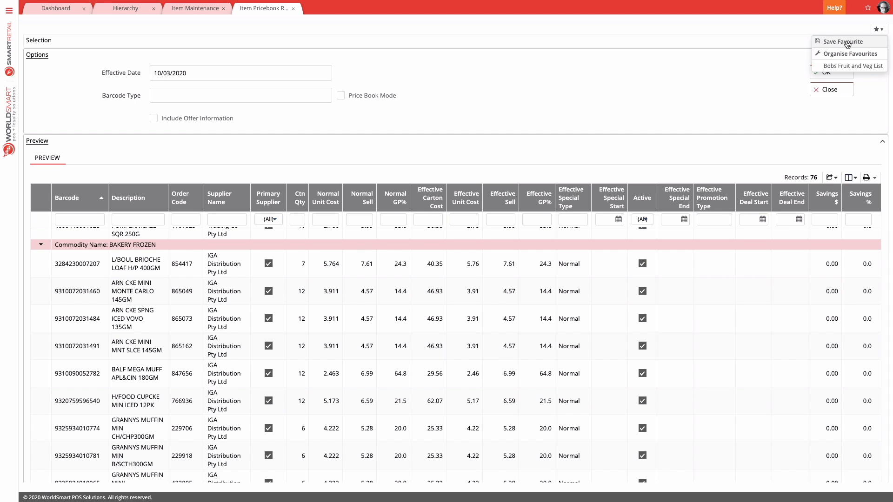
click(847, 42)
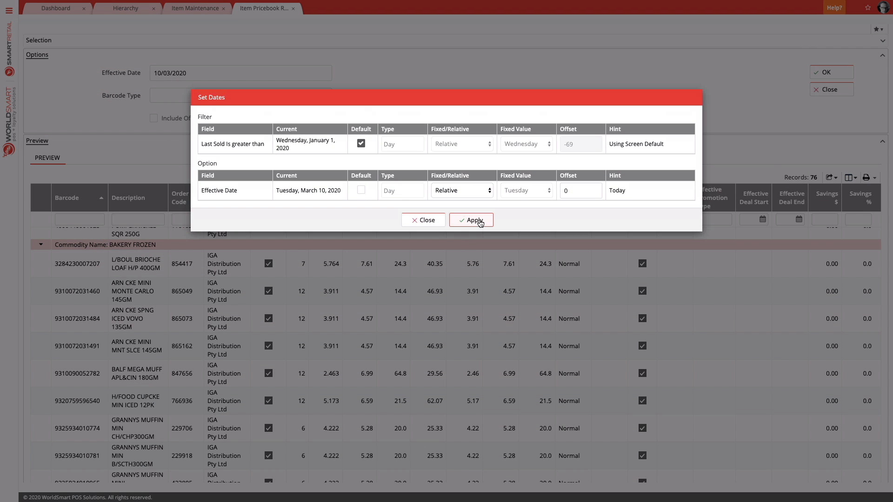
click(480, 224)
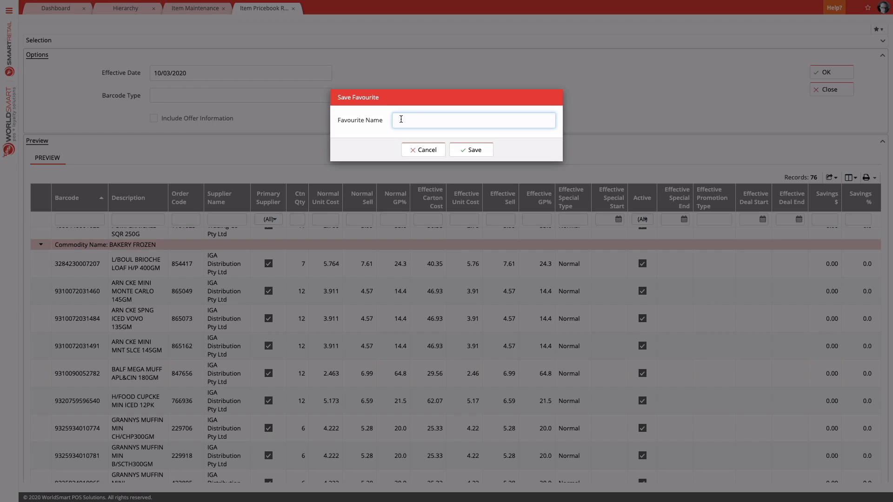
text(Groc)
key(BackSpace)
key(BackSpace)
key(BackSpace)
key(BackSpace)
text(Fresh Exception)
click(476, 150)
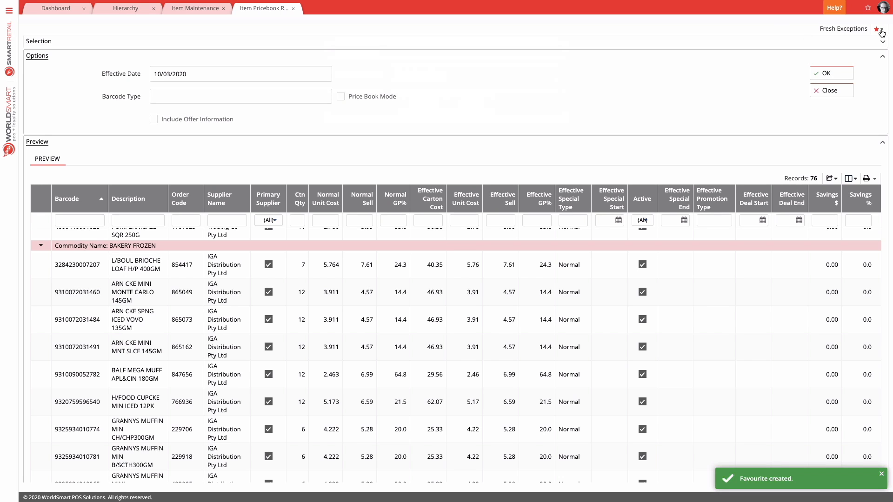
Open the schedule settings of the Fresh Exceptions favourite from the report's favourites organiser
click(881, 32)
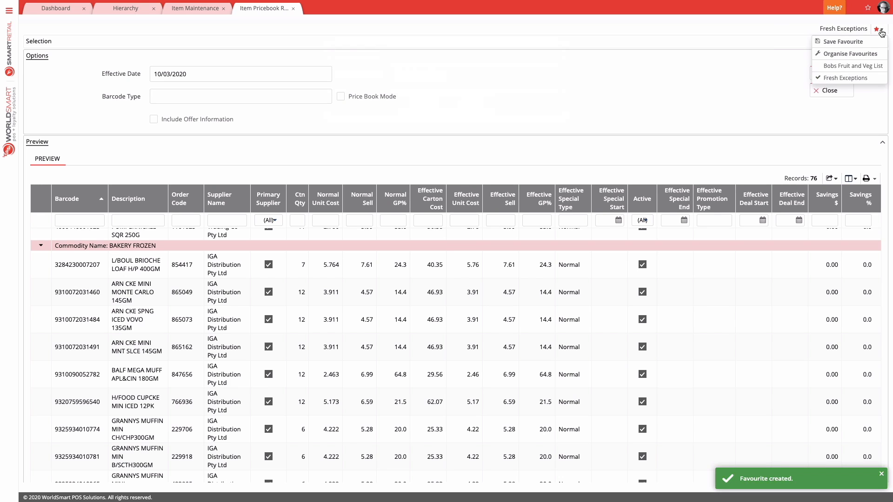
click(847, 54)
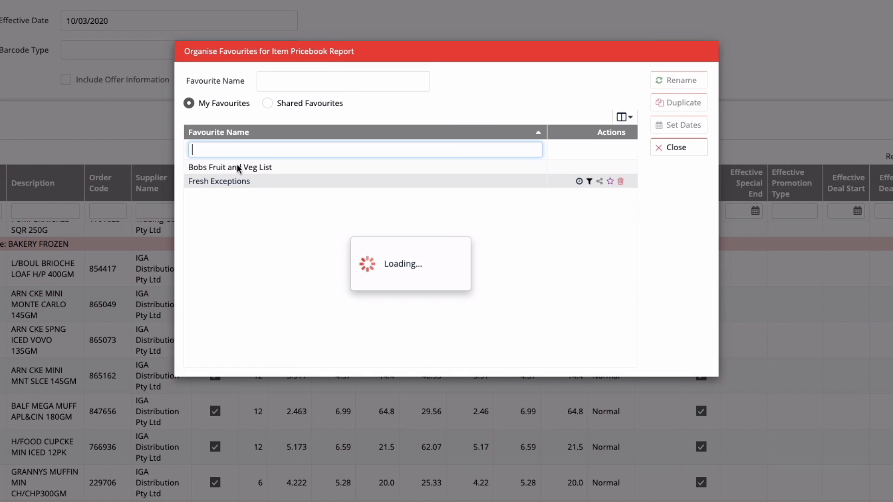
click(229, 182)
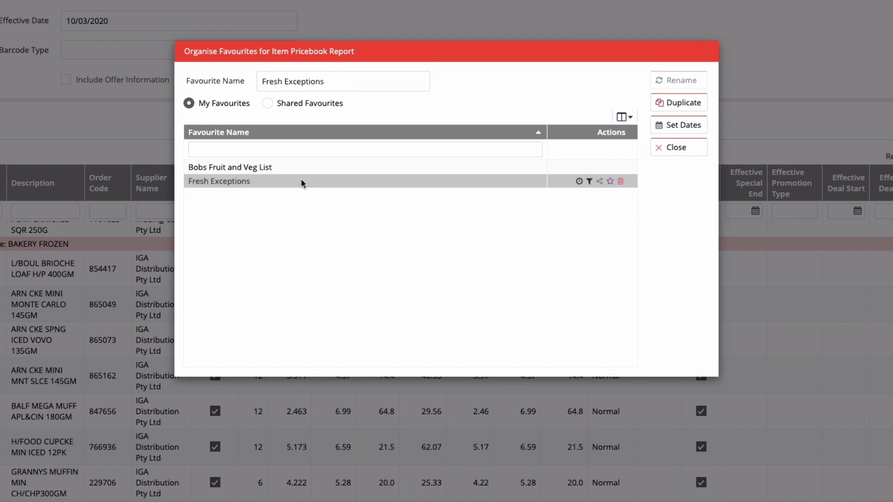
click(579, 182)
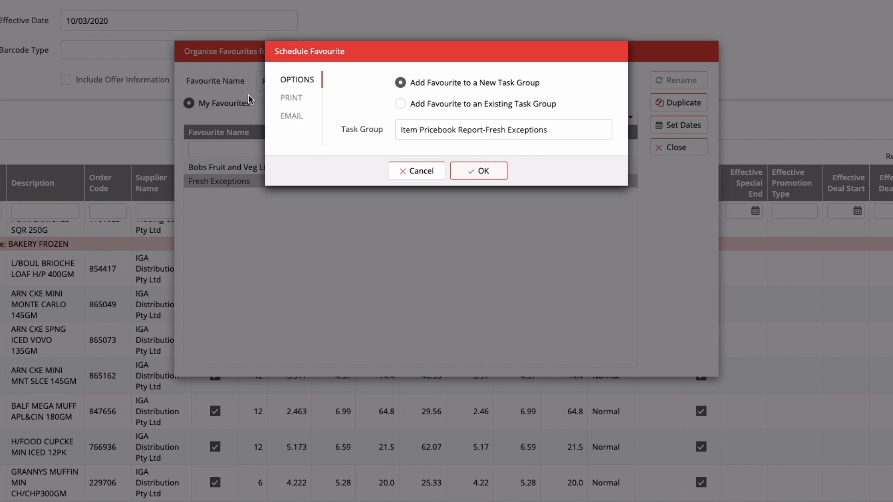
Enable emailing of the scheduled report and enter the recipient's email address
click(293, 117)
click(400, 76)
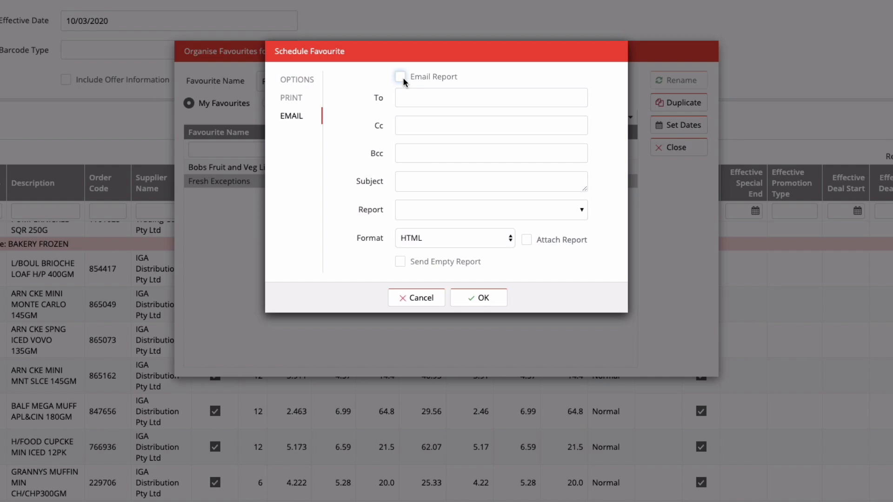
click(409, 95)
key(Return)
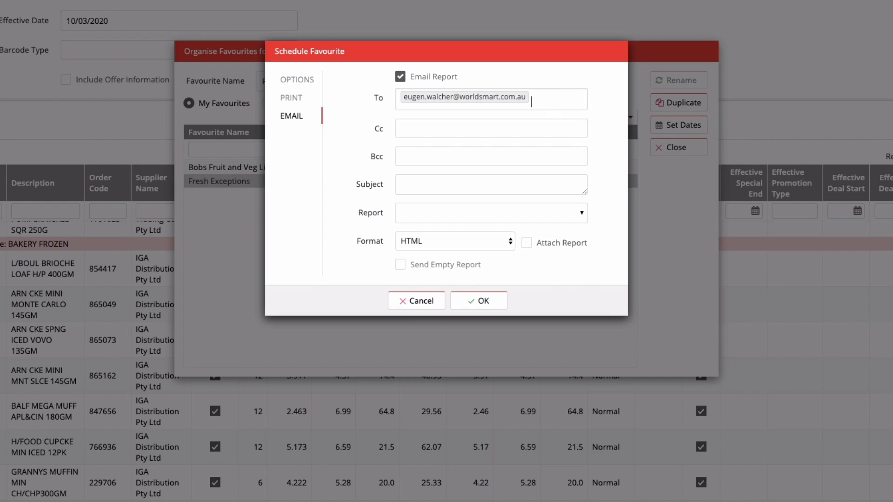
Choose Item Pricebook (Standard) as the emailed report and set the subject to Item Pricebook - Exceptions
click(462, 215)
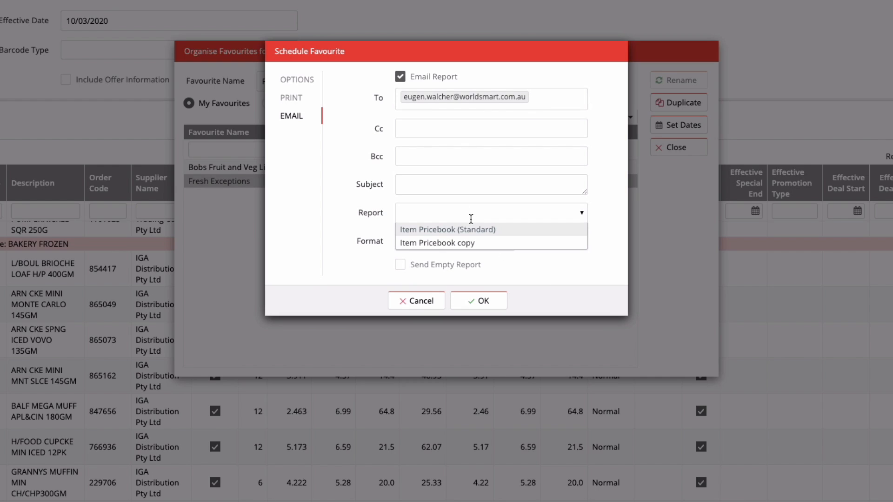
click(469, 230)
click(476, 185)
text(- G)
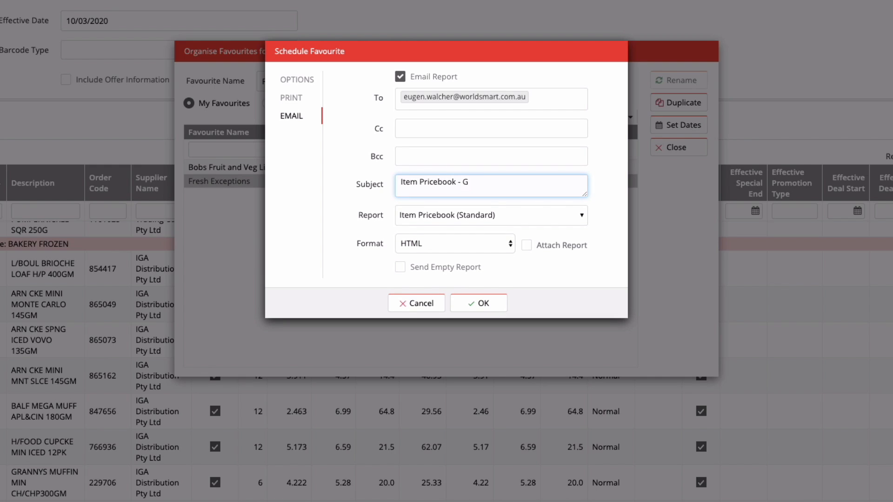
text(Exceptions)
Set the emailed report's format to PDF and confirm scheduling the favourite in a new task group
click(444, 242)
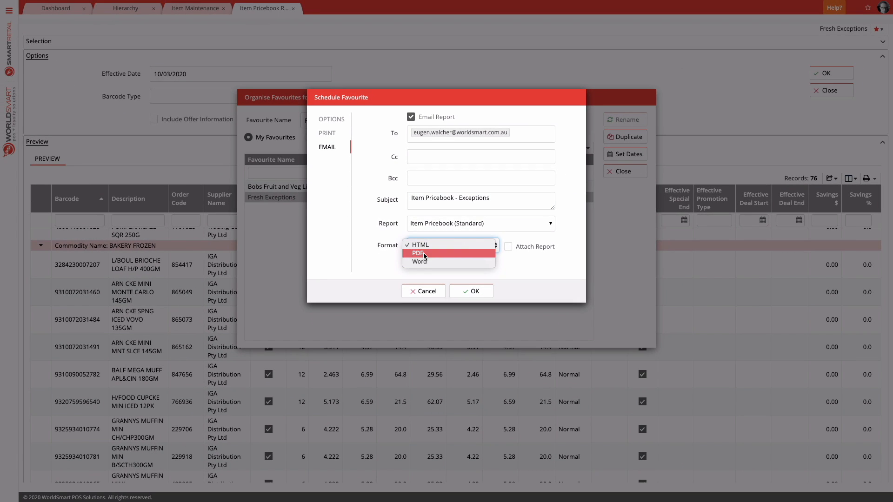
click(424, 253)
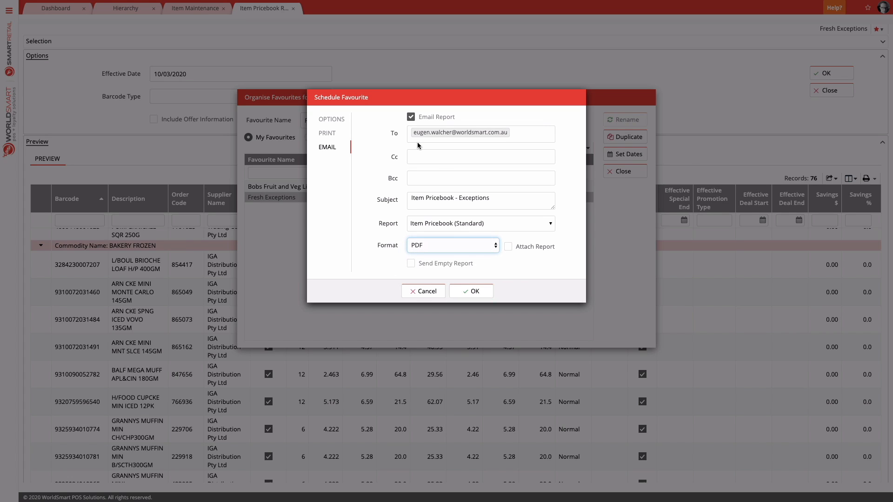
click(473, 293)
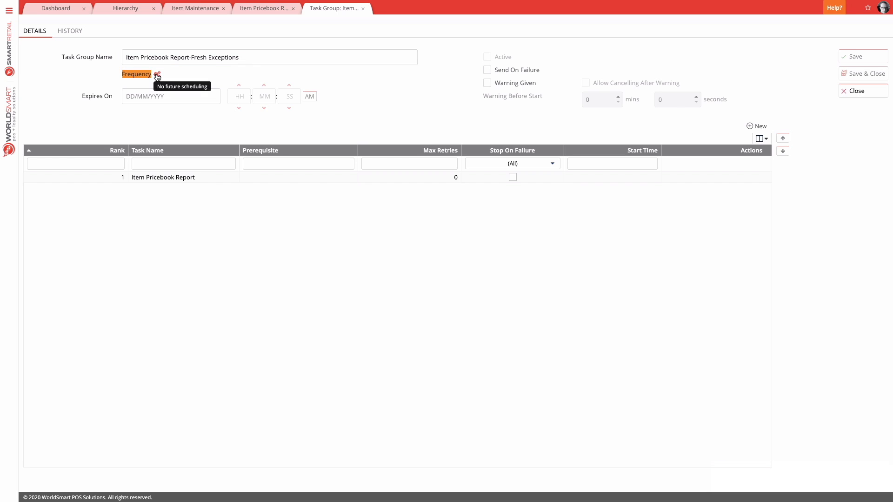
Set the task group's recurring frequency to Weekly with a start date of 10/03/2020
click(157, 75)
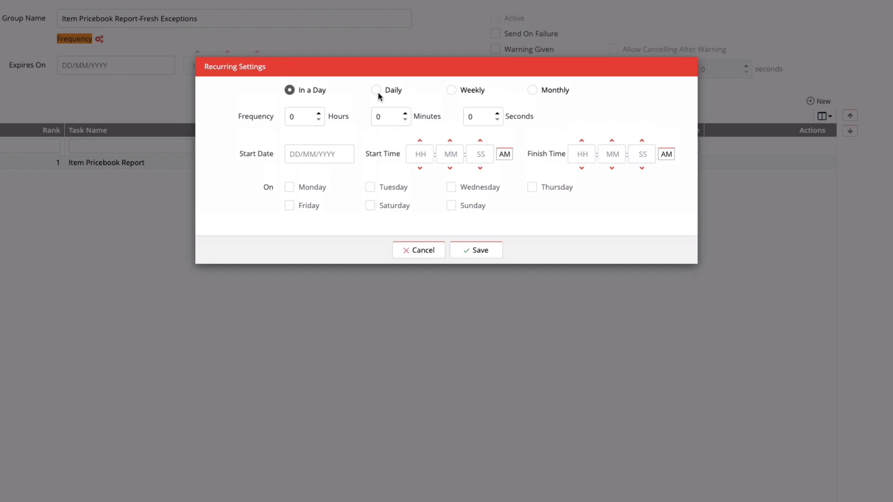
click(376, 91)
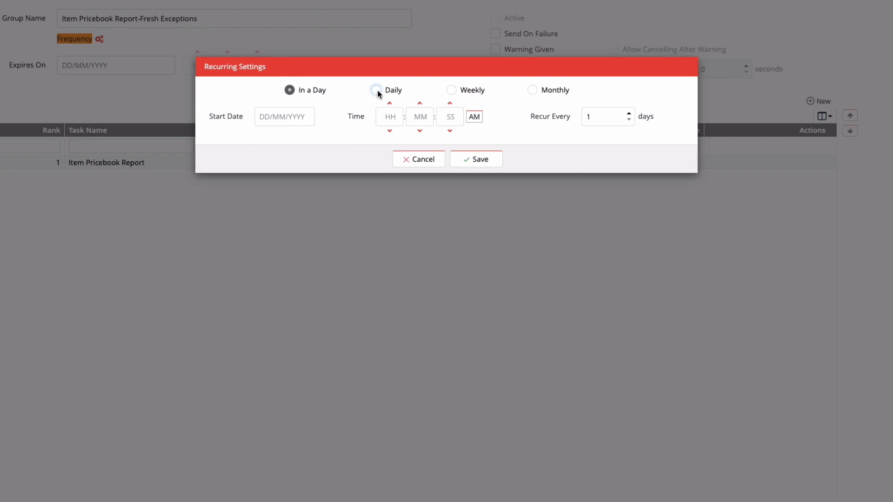
click(451, 89)
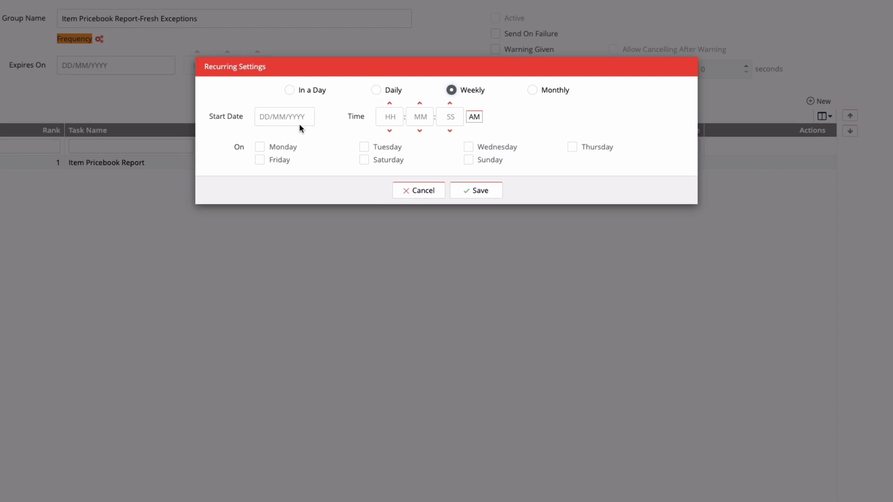
click(279, 116)
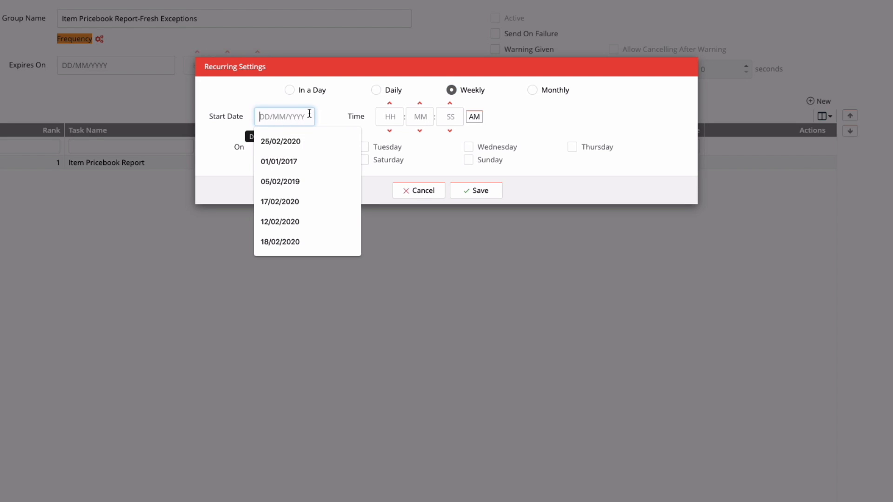
text(0)
click(344, 114)
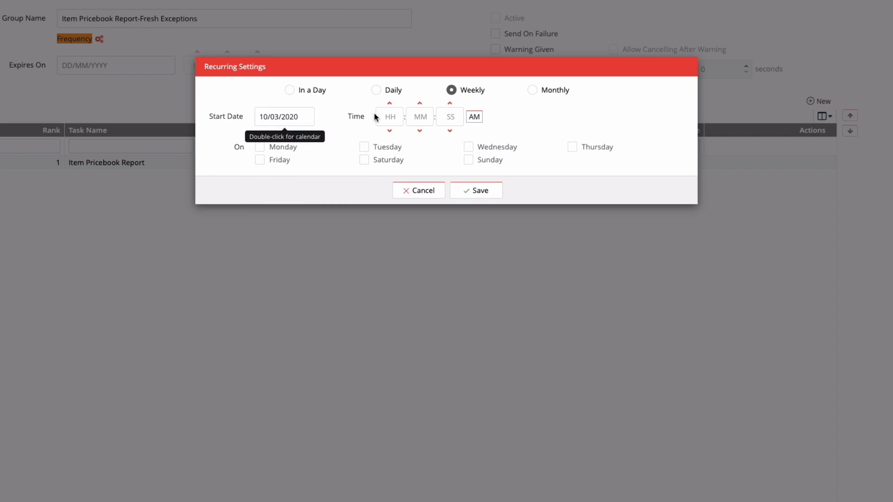
Set the weekly recurrence to run at 05:00:00 AM on Tuesday and save the recurring settings
click(392, 116)
text(050000)
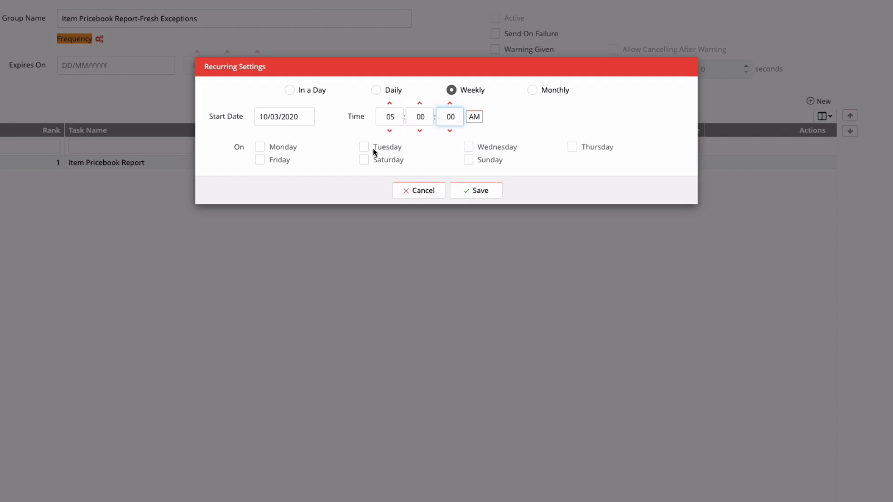
click(365, 148)
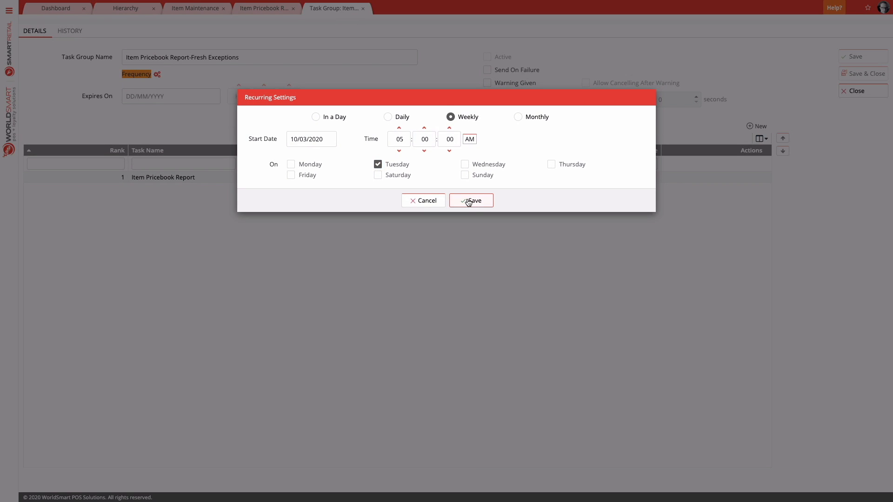
click(468, 201)
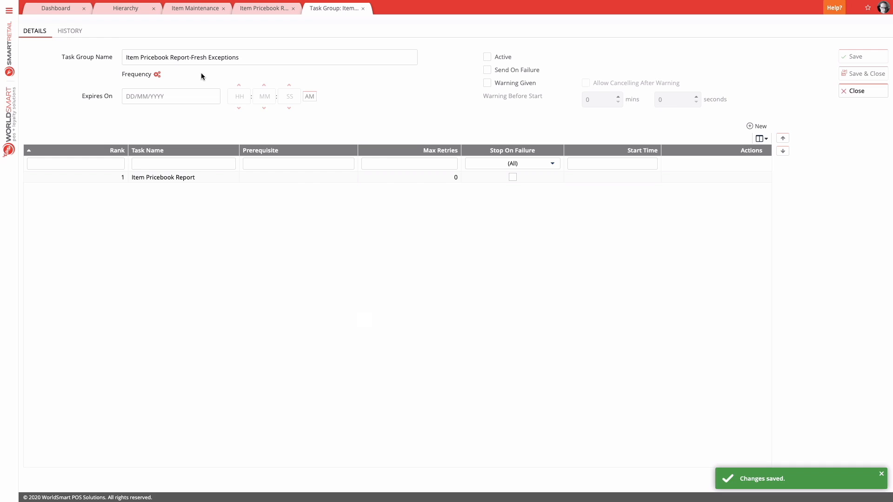
Make the Item Pricebook Report-Fresh Exceptions task group active, then save and close it
click(487, 56)
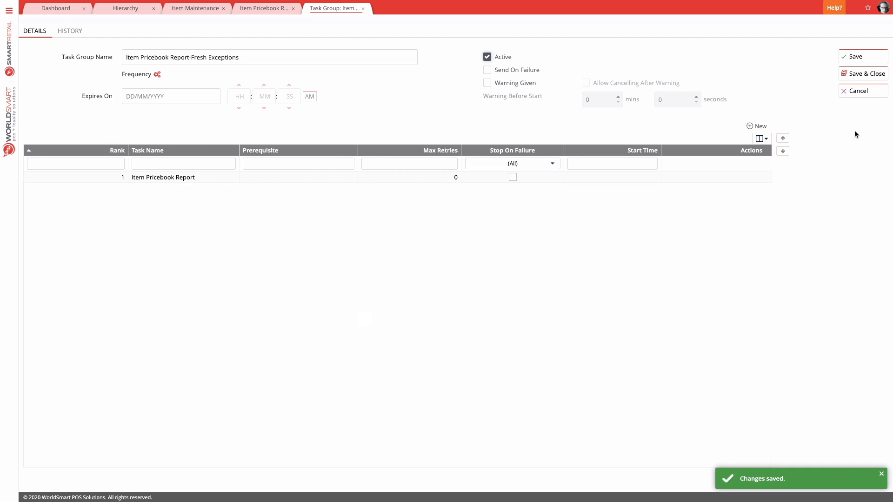
click(869, 74)
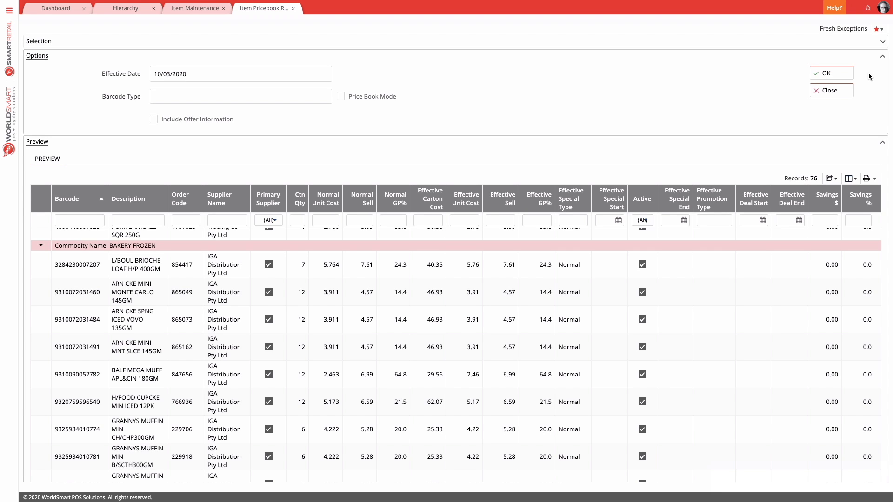